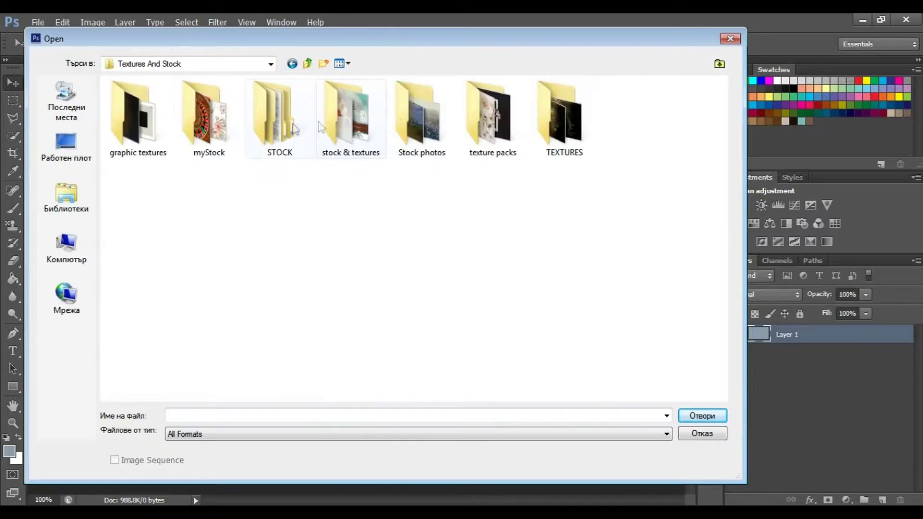
# Open 3408_by_dpavlov-d4nkmgc.jpg from the stock folders and bring the feather-headdress portrait into the Untitled-1 document.
pyautogui.doubleClick(350, 117)
pyautogui.doubleClick(562, 127)
pyautogui.scroll(-3, 655, 157)
pyautogui.doubleClick(561, 250)
pyautogui.moveTo(285, 143); pyautogui.dragTo(290, 176)
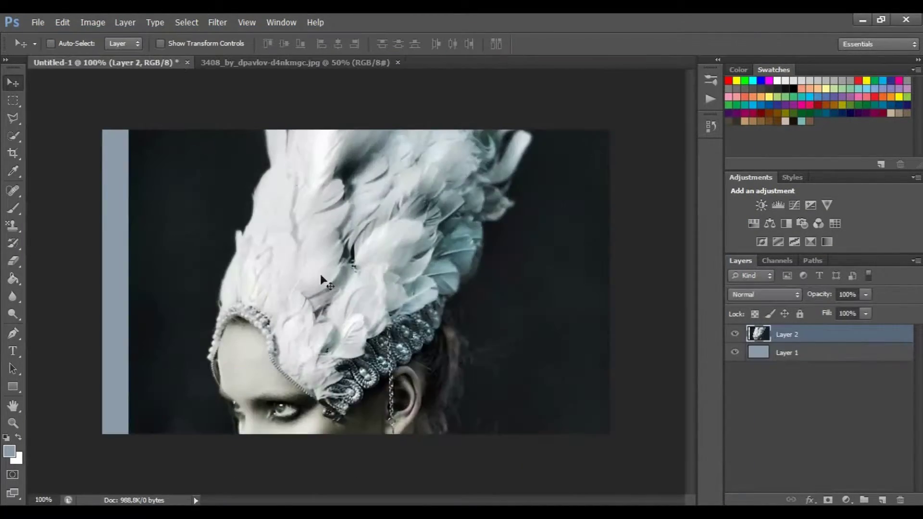
# Scale the portrait layer to about 45% and centre it on the canvas.
pyautogui.hotkey('ctrl', 't')
pyautogui.moveTo(343, 324); pyautogui.dragTo(364, 483)
pyautogui.moveTo(149, 167); pyautogui.dragTo(292, 385)
pyautogui.moveTo(394, 431); pyautogui.dragTo(299, 176)
pyautogui.moveTo(197, 130); pyautogui.dragTo(382, 305)
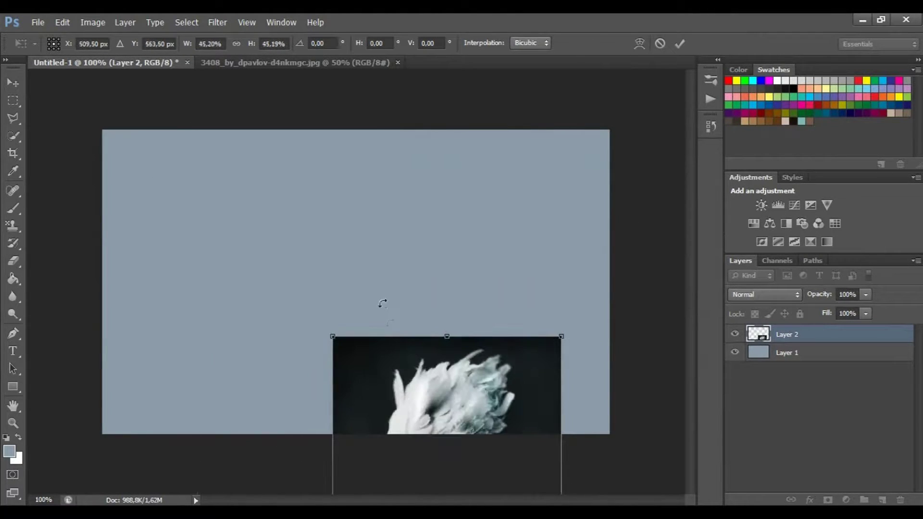
pyautogui.moveTo(404, 389); pyautogui.dragTo(318, 183)
pyautogui.press('Return')
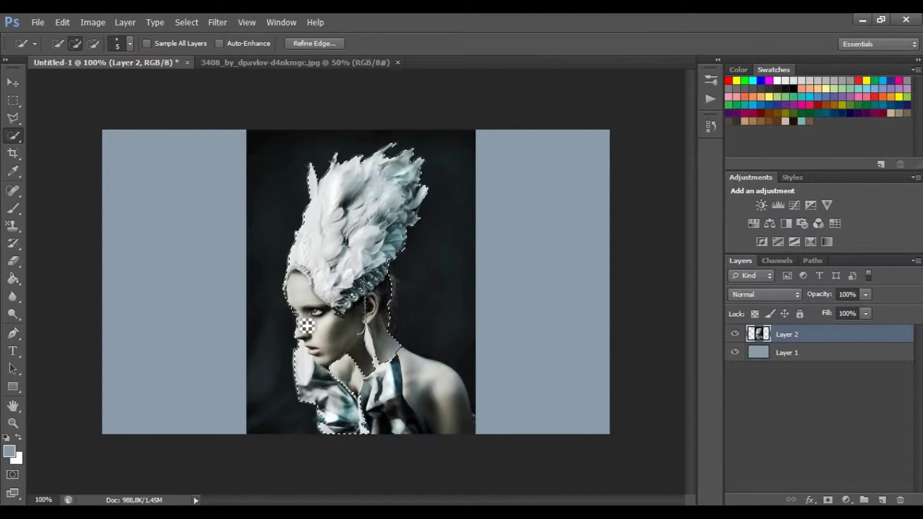
# Refine the woman's selection (Smart Radius, smooth 12, feather 0.5 px, contrast 50%, decontaminate 50%) onto a masked new layer and nudge it slightly left.
pyautogui.click(314, 44)
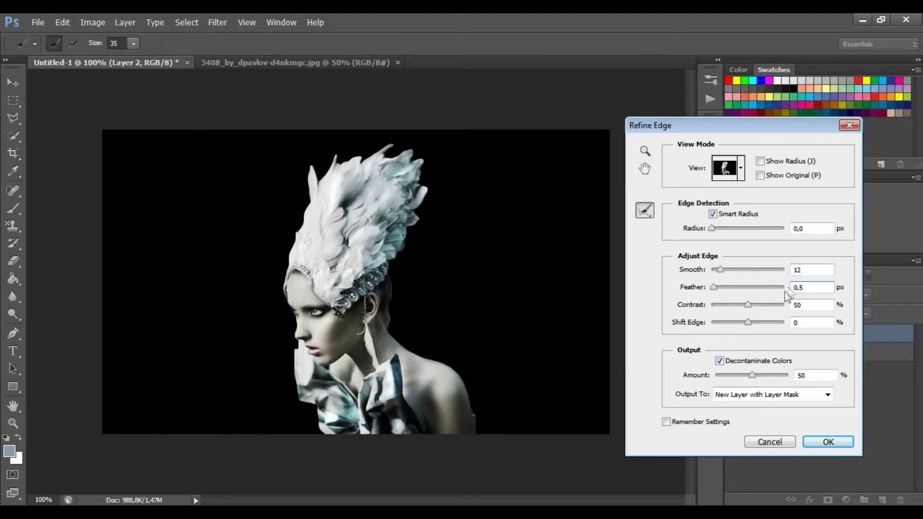
pyautogui.click(816, 443)
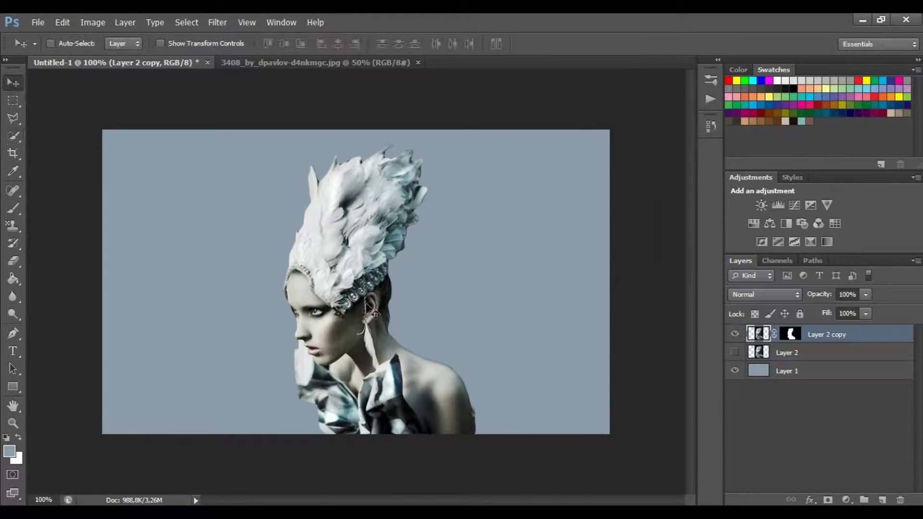
pyautogui.moveTo(369, 308); pyautogui.dragTo(362, 304)
# Paint black on the cut-out's layer mask to clean up the lower edge of the woman's shoulder.
pyautogui.click(13, 209)
pyautogui.click(8, 451)
pyautogui.click(863, 281)
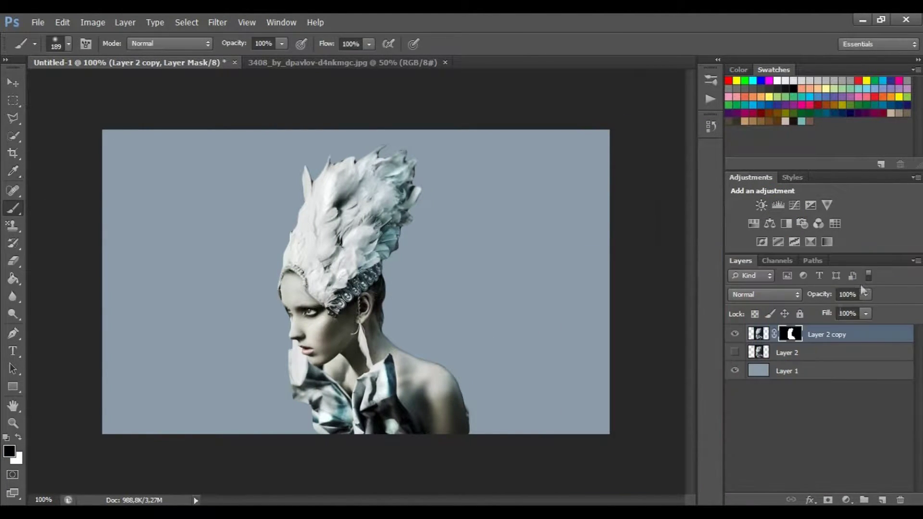
pyautogui.click(58, 45)
pyautogui.click(475, 408)
pyautogui.click(62, 22)
pyautogui.click(84, 28)
pyautogui.press('v')
# Open Krypteriabg13-2.png from the Set 13 folder and bring it into the composition.
pyautogui.click(38, 22)
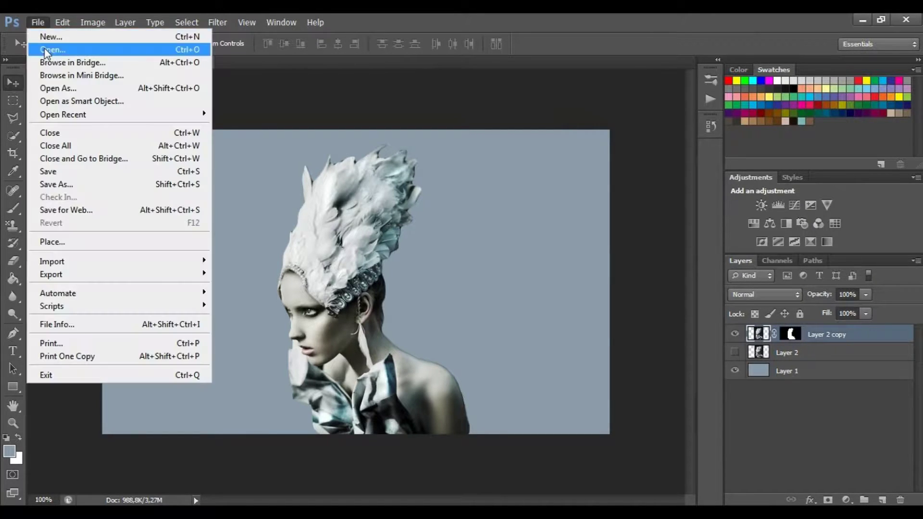
pyautogui.click(49, 50)
pyautogui.click(308, 63)
pyautogui.doubleClick(354, 117)
pyautogui.moveTo(723, 94); pyautogui.dragTo(723, 108)
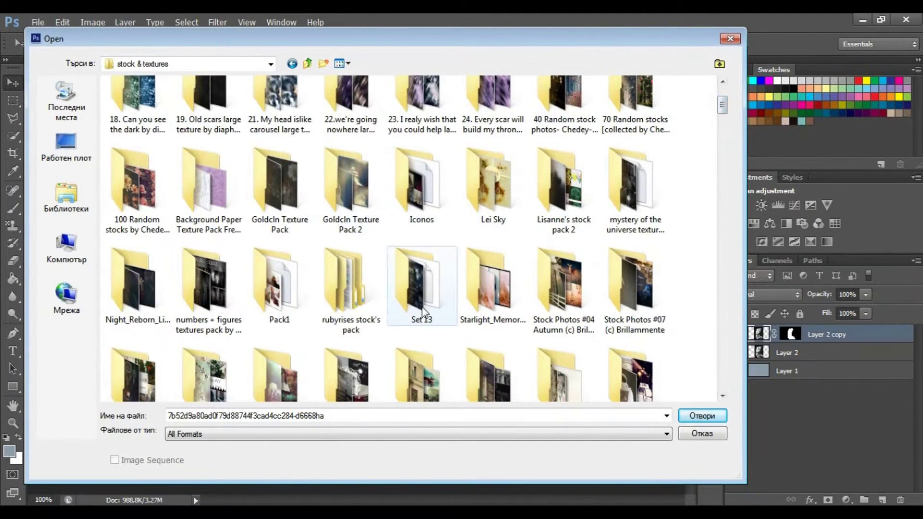
pyautogui.doubleClick(422, 319)
pyautogui.doubleClick(433, 177)
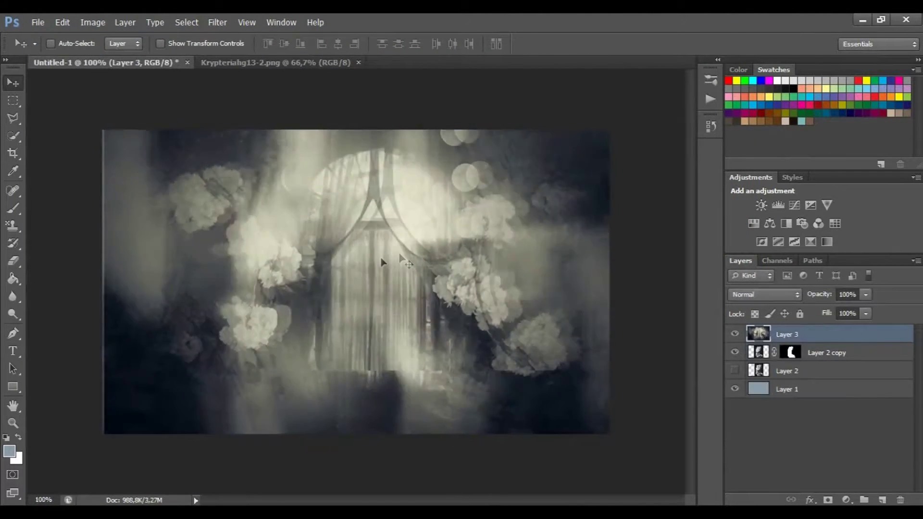
# Place the window-and-flowers texture layer beneath the woman and give it a lightening blend mode, closing the texture file.
pyautogui.moveTo(789, 332); pyautogui.dragTo(788, 350)
pyautogui.click(765, 295)
pyautogui.click(798, 122)
pyautogui.click(359, 62)
pyautogui.hotkey('ctrl', 'o')
pyautogui.press('BackSpace')
pyautogui.doubleClick(421, 308)
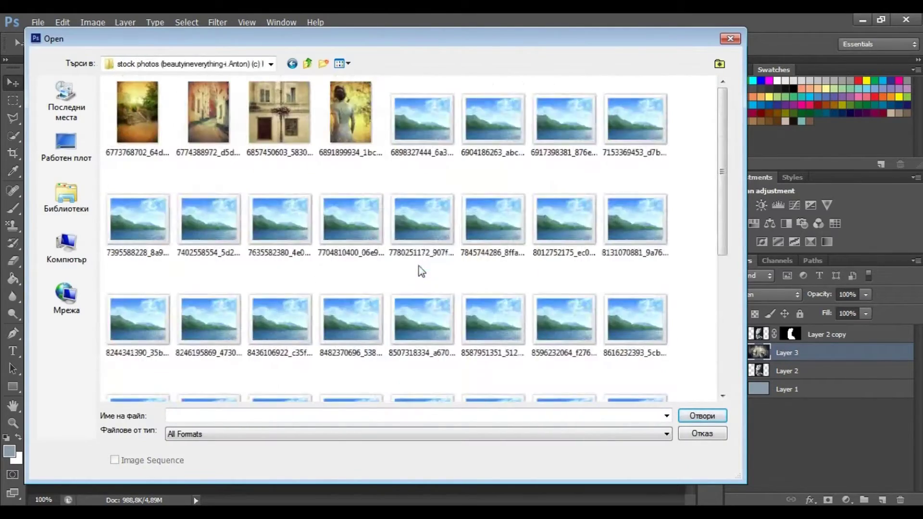
pyautogui.moveTo(724, 133); pyautogui.dragTo(723, 138)
pyautogui.doubleClick(656, 178)
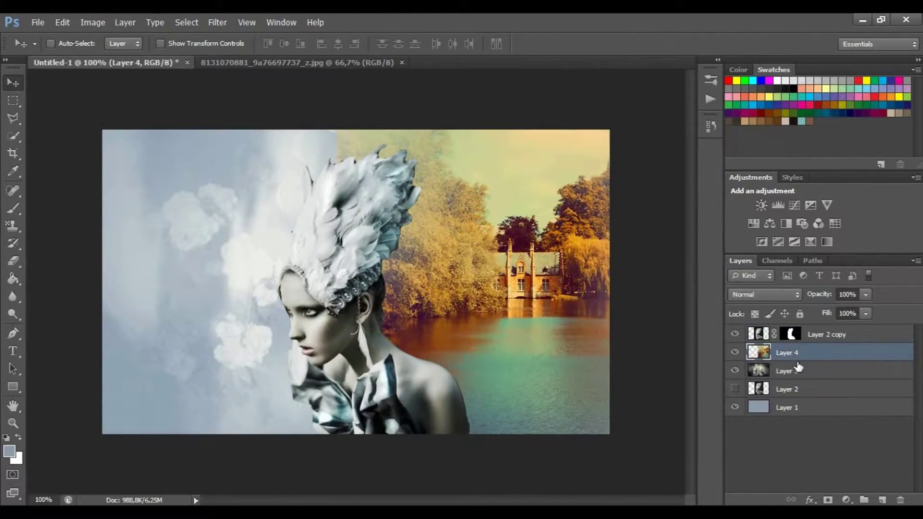
# Set the lake house layer to Soft Light and erase its hard left edge at 75% eraser opacity.
pyautogui.click(765, 295)
pyautogui.click(743, 193)
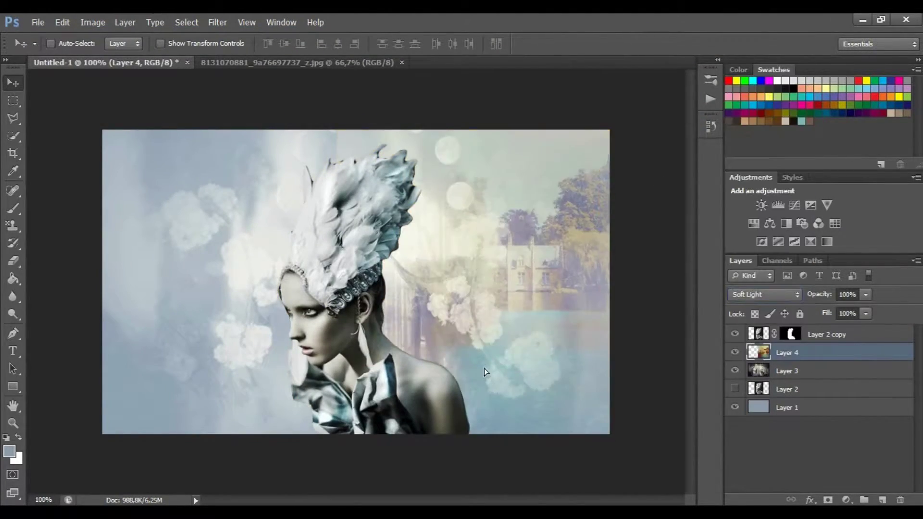
pyautogui.press('e')
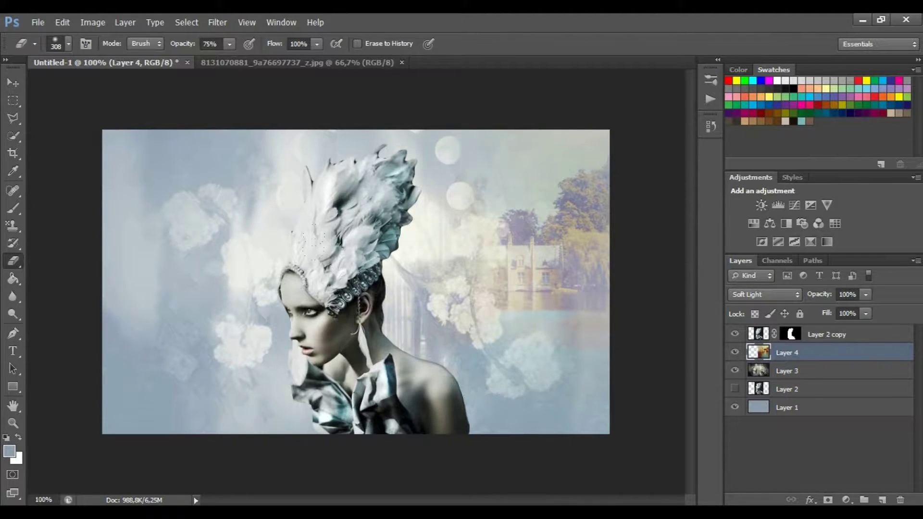
# Change the lake house layer's blend mode to Overlay and erase more of its edges to blend it.
pyautogui.press('v')
pyautogui.click(765, 294)
pyautogui.click(769, 285)
pyautogui.press('e')
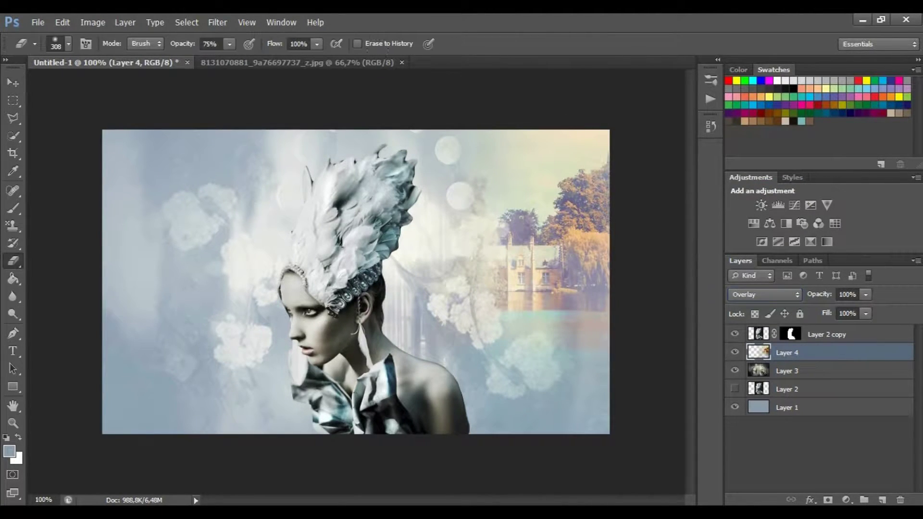
pyautogui.press('v')
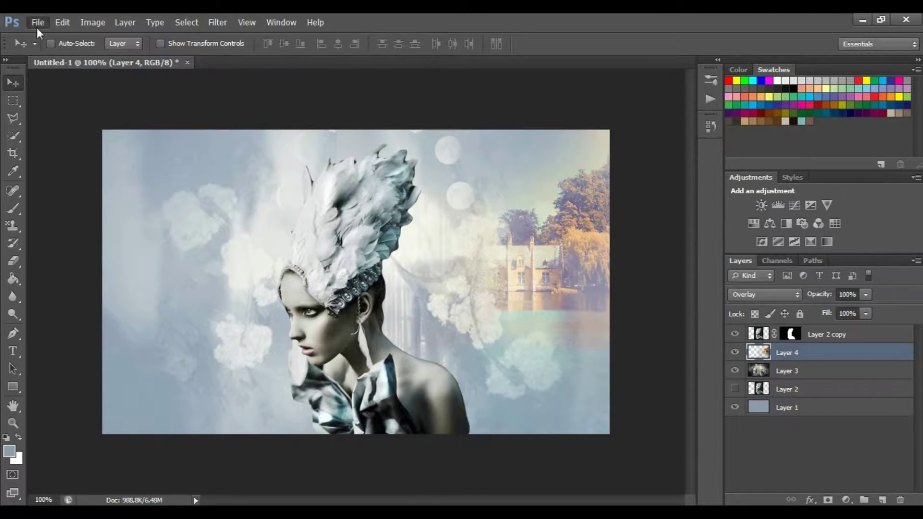
pyautogui.click(37, 23)
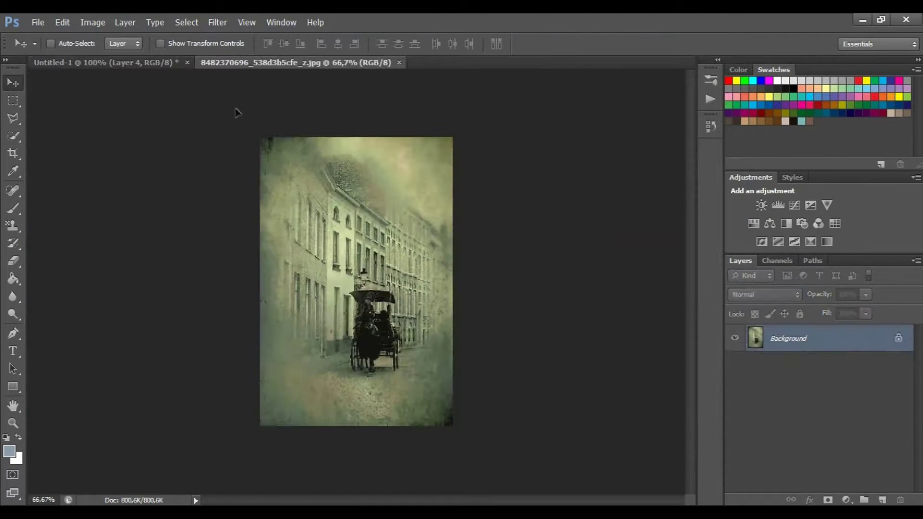
pyautogui.moveTo(238, 113); pyautogui.dragTo(200, 331)
pyautogui.click(764, 294)
pyautogui.click(750, 192)
pyautogui.moveTo(529, 321); pyautogui.dragTo(521, 310)
# Set the carriage street layer to Overlay at 63% opacity and soften its edges with the Eraser.
pyautogui.click(765, 294)
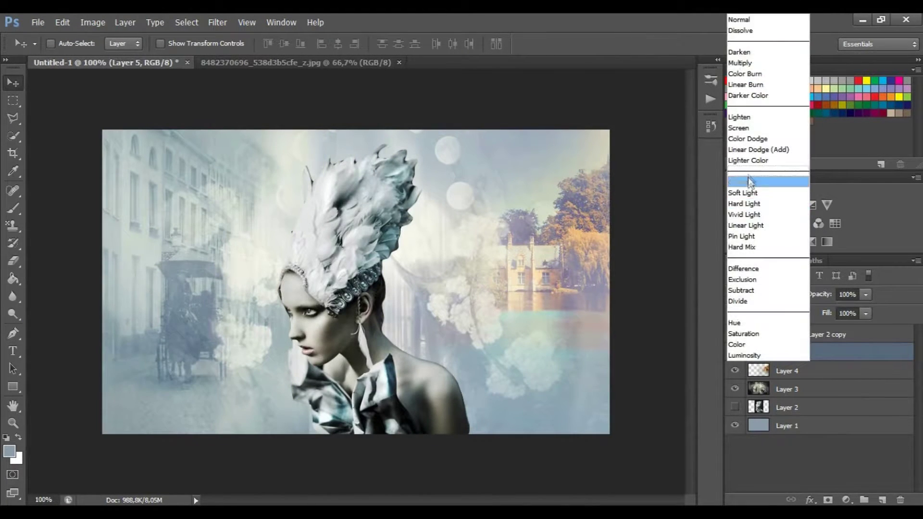
pyautogui.click(750, 181)
pyautogui.click(13, 261)
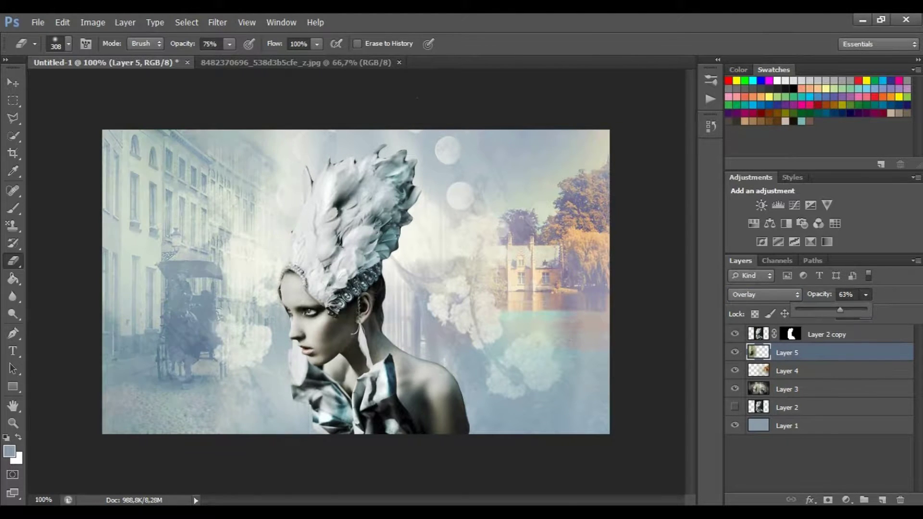
pyautogui.press('v')
pyautogui.press('6')
pyautogui.press('3')
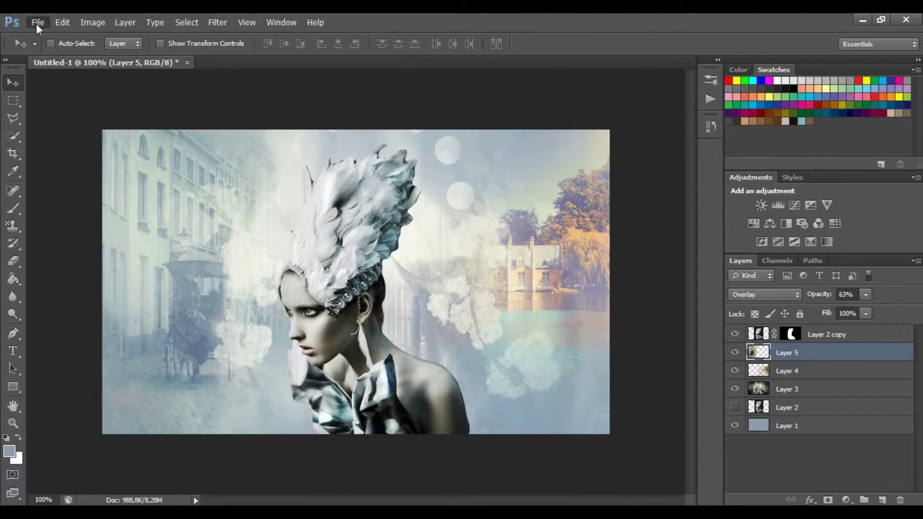
pyautogui.click(37, 25)
pyautogui.click(43, 51)
pyautogui.scroll(-10, 348, 317)
pyautogui.click(348, 317)
pyautogui.press('Down')
pyautogui.press('Up')
pyautogui.press('Up')
pyautogui.press('Left')
pyautogui.press('Return')
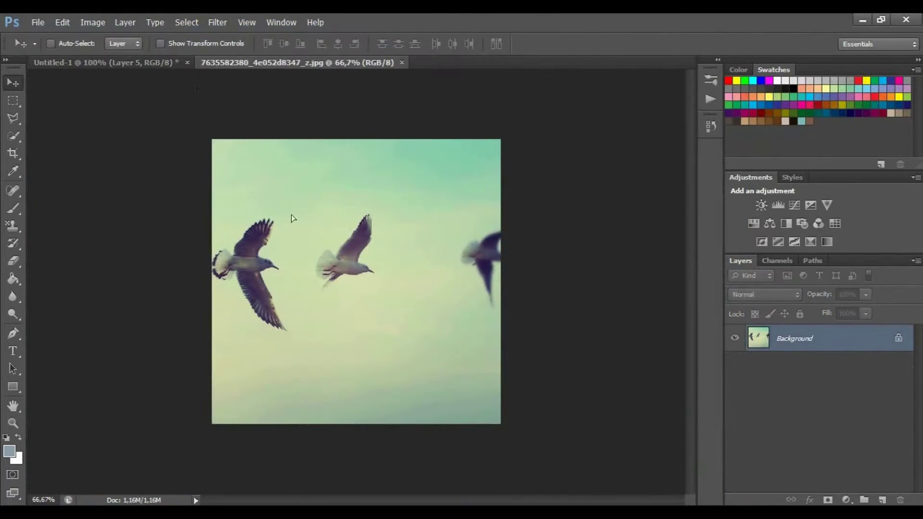
pyautogui.moveTo(291, 217); pyautogui.dragTo(315, 246)
# Set the seagull layer to Darken, scale it to about 73% and rotate it about -18 degrees.
pyautogui.click(765, 295)
pyautogui.click(758, 47)
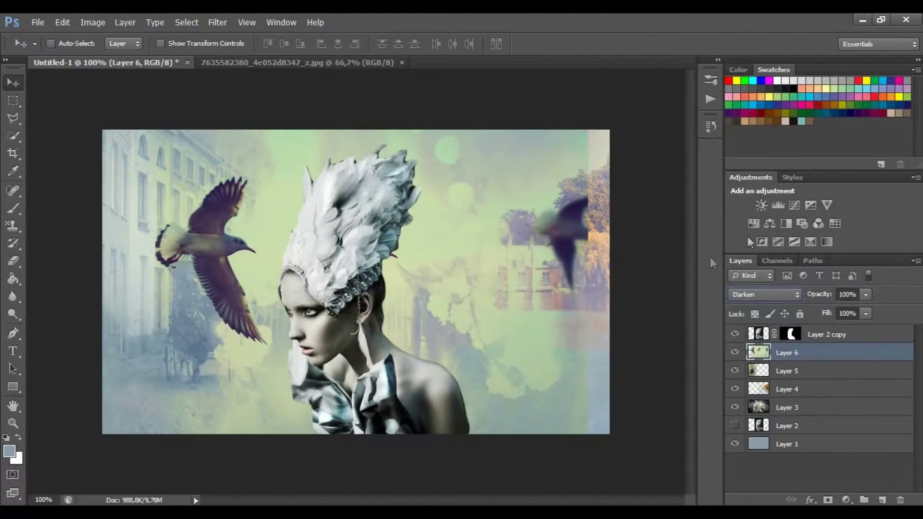
pyautogui.hotkey('ctrl', 't')
pyautogui.moveTo(603, 487); pyautogui.dragTo(498, 334)
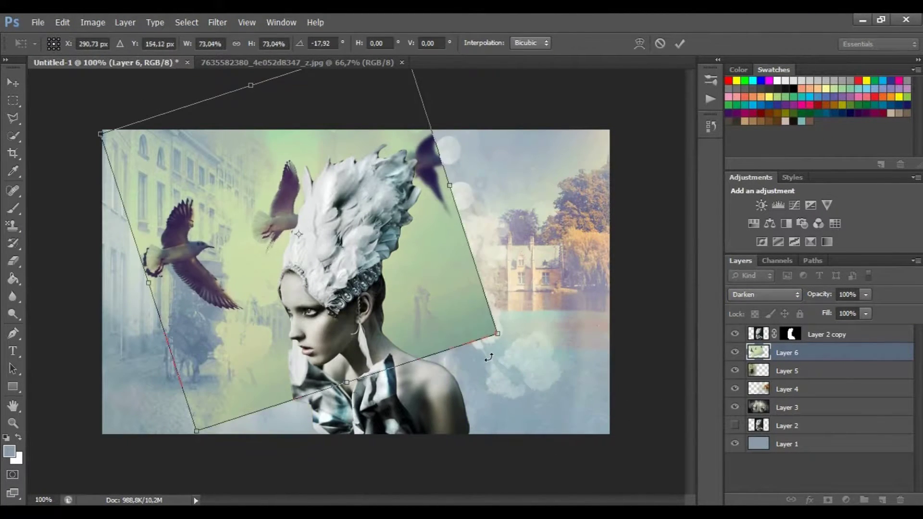
pyautogui.press('Return')
# Set the seagull layer's blend mode to Normal and remove the sky around the birds with the Magic Eraser at tolerance 32.
pyautogui.click(765, 295)
pyautogui.click(750, 17)
pyautogui.rightClick(13, 260)
pyautogui.click(81, 289)
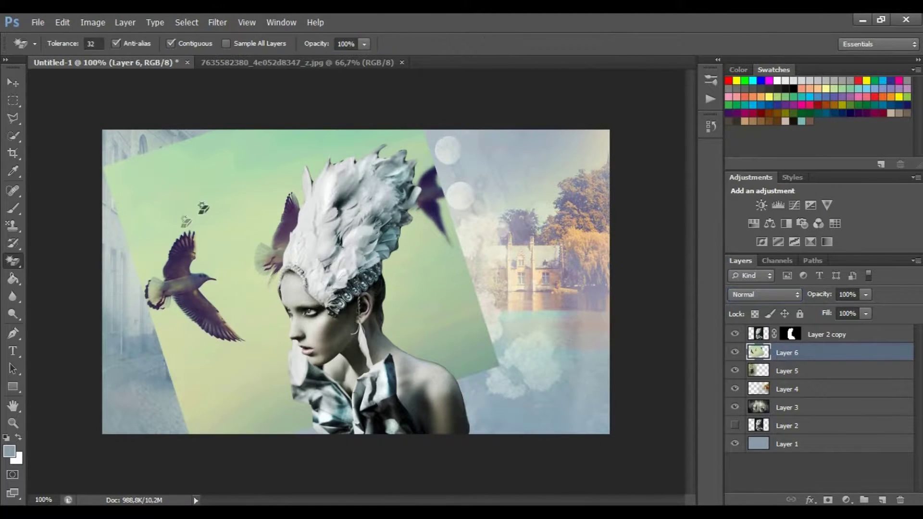
pyautogui.click(185, 221)
pyautogui.click(13, 82)
pyautogui.moveTo(252, 280)
pyautogui.mouseDown()
pyautogui.moveTo(196, 330)
pyautogui.moveTo(216, 196)
pyautogui.mouseUp()
pyautogui.click(13, 261)
pyautogui.click(216, 357)
# Erase the remaining sky patches from the seagull layer and move the two birds to the right of the woman.
pyautogui.click(13, 83)
pyautogui.moveTo(263, 243)
pyautogui.mouseDown()
pyautogui.moveTo(236, 411)
pyautogui.moveTo(167, 425)
pyautogui.moveTo(358, 412)
pyautogui.moveTo(392, 443)
pyautogui.mouseUp()
pyautogui.click(13, 260)
pyautogui.click(483, 230)
pyautogui.click(13, 83)
pyautogui.moveTo(355, 284); pyautogui.dragTo(538, 188)
# Try other blend modes on the seagull layer and return it to Normal.
pyautogui.click(765, 295)
pyautogui.click(749, 184)
pyautogui.scroll(12, 751, 295)
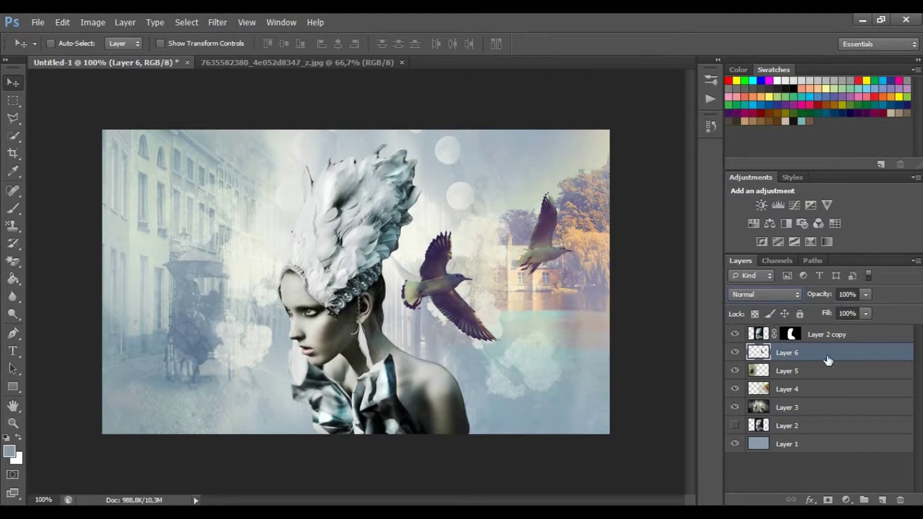
# Rotate and reposition the two seagulls slightly in front of the lake house.
pyautogui.hotkey('ctrl', 't')
pyautogui.moveTo(363, 391); pyautogui.dragTo(378, 417)
pyautogui.moveTo(556, 362); pyautogui.dragTo(562, 351)
pyautogui.press('Return')
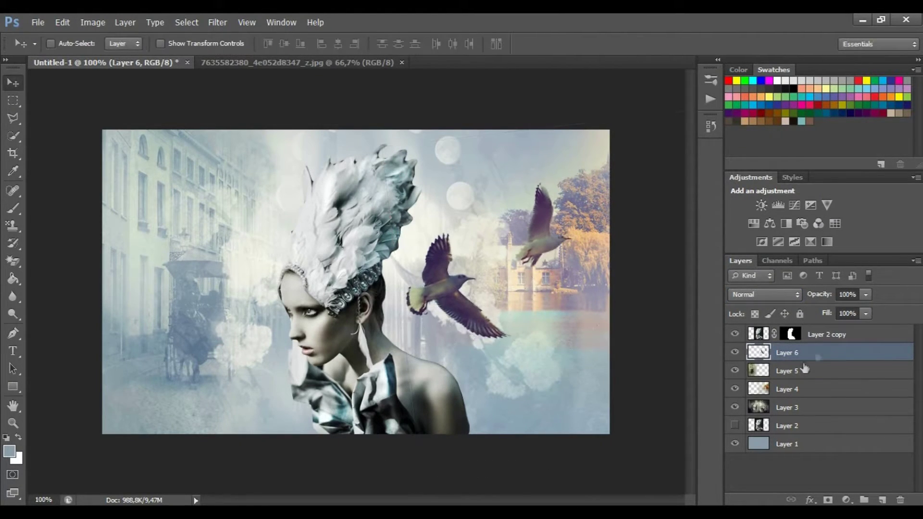
# Duplicate the seagull layer and move the copy to the left side of the woman.
pyautogui.rightClick(819, 354)
pyautogui.click(702, 79)
pyautogui.press('Return')
pyautogui.moveTo(518, 297); pyautogui.dragTo(239, 340)
# Scale down the copied seagulls and flip them horizontally over the street buildings.
pyautogui.hotkey('ctrl', 't')
pyautogui.press('Return')
pyautogui.moveTo(464, 162); pyautogui.dragTo(331, 240)
pyautogui.click(63, 22)
pyautogui.moveTo(230, 276)
pyautogui.click(309, 422)
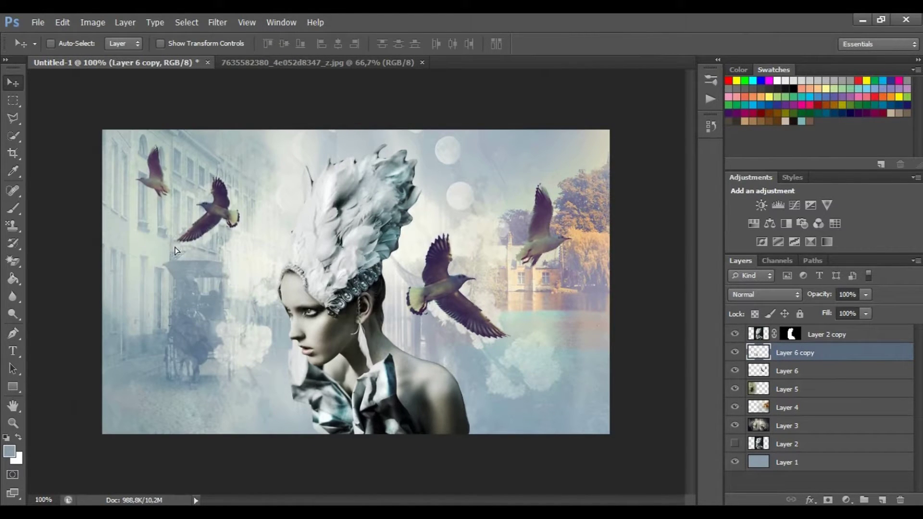
# Erase leftovers around the copied seagulls with an 87 px eraser and move the birds down beside the carriage.
pyautogui.moveTo(177, 251); pyautogui.dragTo(254, 295)
pyautogui.rightClick(14, 260)
pyautogui.click(63, 260)
pyautogui.click(68, 44)
pyautogui.click(77, 88)
pyautogui.moveTo(157, 180); pyautogui.dragTo(123, 177)
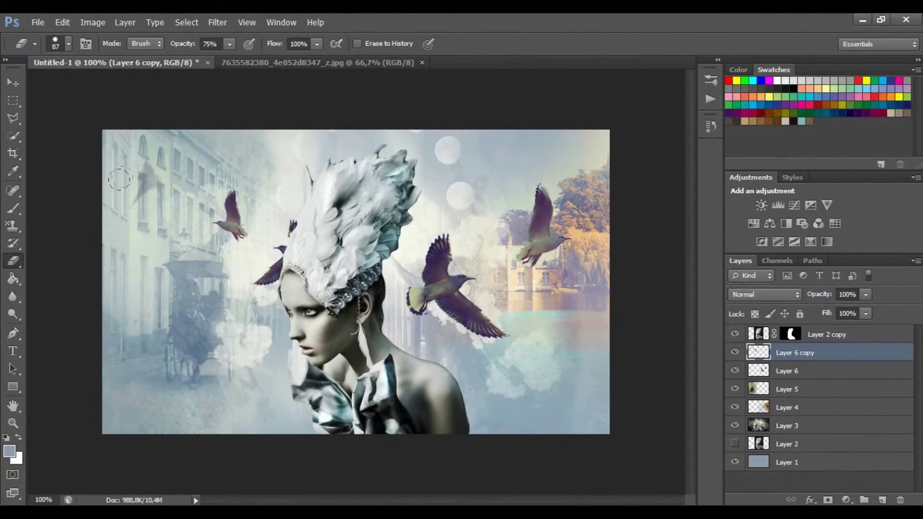
pyautogui.press('v')
pyautogui.moveTo(281, 247)
pyautogui.mouseDown()
pyautogui.moveTo(185, 225)
pyautogui.moveTo(214, 363)
pyautogui.mouseUp()
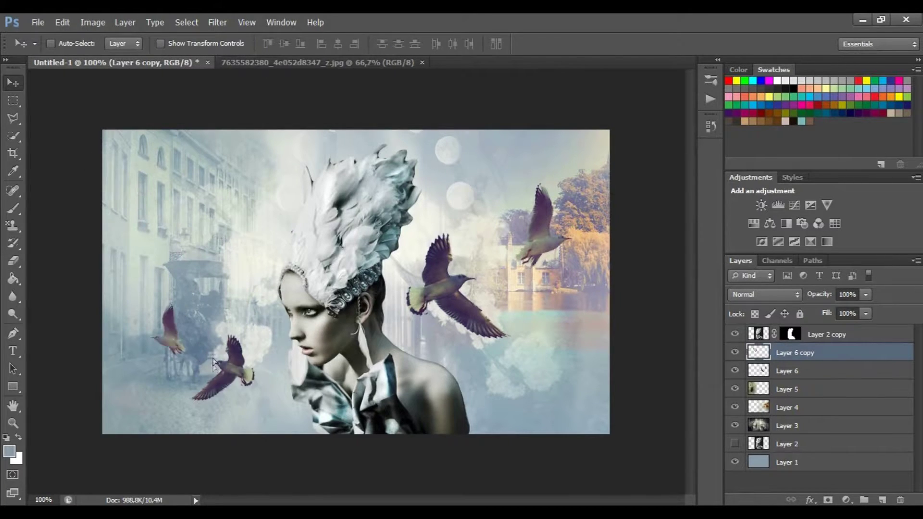
# Open a reddish blurred texture from the TEXTURES folder and bring it into the composition.
pyautogui.click(38, 22)
pyautogui.click(50, 49)
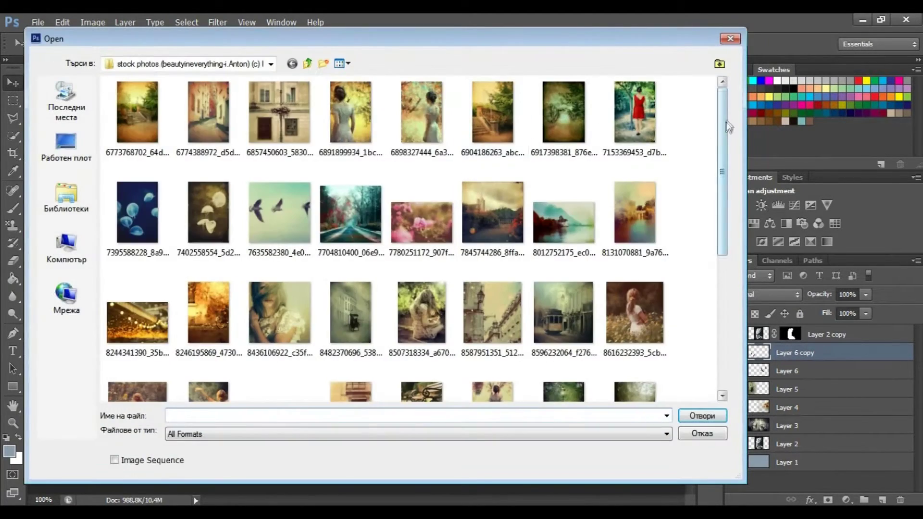
pyautogui.moveTo(725, 126); pyautogui.dragTo(725, 269)
pyautogui.click(497, 346)
pyautogui.press('BackSpace')
pyautogui.press('BackSpace')
pyautogui.click(508, 127)
pyautogui.doubleClick(563, 126)
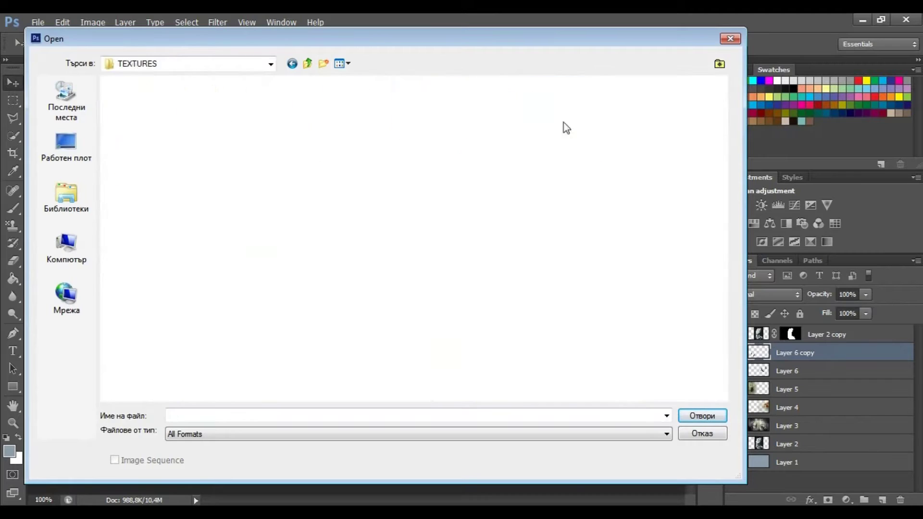
pyautogui.doubleClick(347, 188)
pyautogui.moveTo(163, 65); pyautogui.dragTo(277, 177)
# Fit the reddish texture over the background, set it to Overlay and close its source file.
pyautogui.moveTo(563, 355); pyautogui.dragTo(552, 349)
pyautogui.click(765, 294)
pyautogui.click(746, 181)
pyautogui.click(735, 352)
pyautogui.click(734, 352)
pyautogui.click(421, 62)
pyautogui.moveTo(818, 354)
pyautogui.mouseDown()
pyautogui.moveTo(823, 334)
pyautogui.moveTo(819, 360)
pyautogui.mouseUp()
# Open the blue texture 18.png from the TEXTURES folder and position it over the whole composition.
pyautogui.click(38, 23)
pyautogui.click(42, 48)
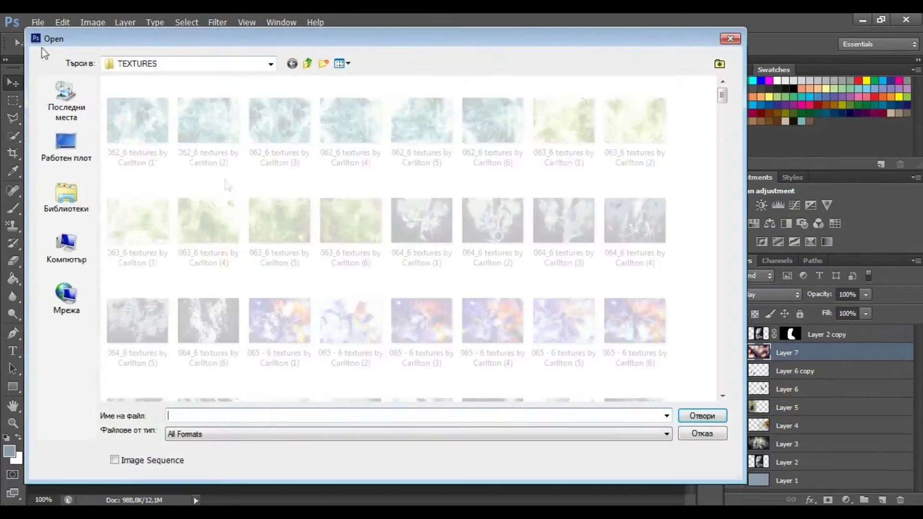
pyautogui.moveTo(724, 93); pyautogui.dragTo(724, 180)
pyautogui.doubleClick(414, 131)
pyautogui.moveTo(363, 187)
pyautogui.mouseDown()
pyautogui.moveTo(175, 67)
pyautogui.moveTo(354, 202)
pyautogui.mouseUp()
pyautogui.moveTo(510, 301); pyautogui.dragTo(522, 308)
# Set the blue texture layer to Soft Light and move it above the woman's cut-out layer.
pyautogui.click(765, 295)
pyautogui.click(754, 193)
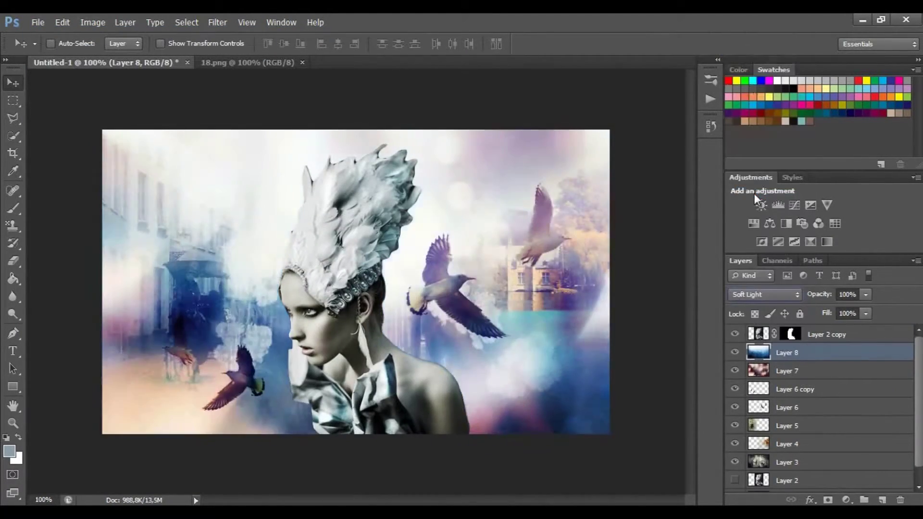
pyautogui.moveTo(828, 354); pyautogui.dragTo(827, 331)
# Add a Drop Shadow effect to the woman's cut-out layer and adjust its settings.
pyautogui.doubleClick(832, 353)
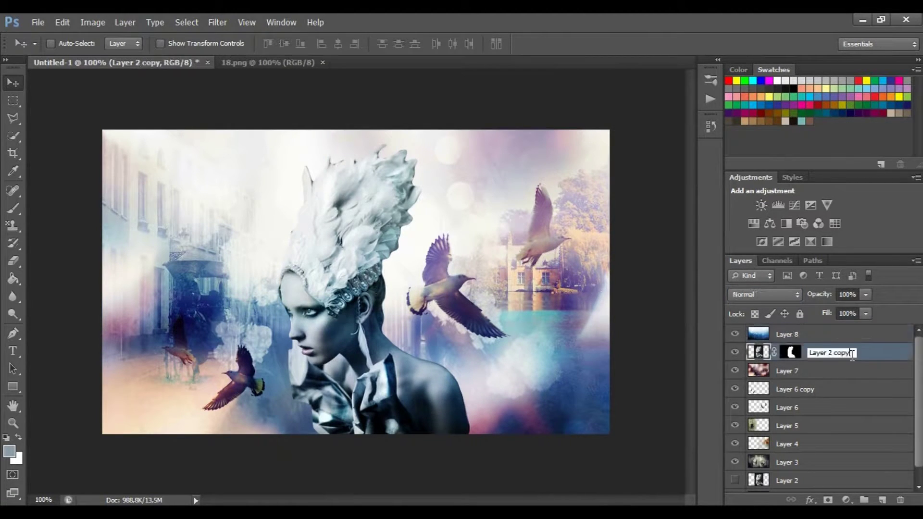
pyautogui.doubleClick(851, 354)
pyautogui.click(577, 293)
pyautogui.moveTo(719, 206); pyautogui.dragTo(762, 206)
pyautogui.moveTo(777, 133); pyautogui.dragTo(744, 139)
pyautogui.press('Return')
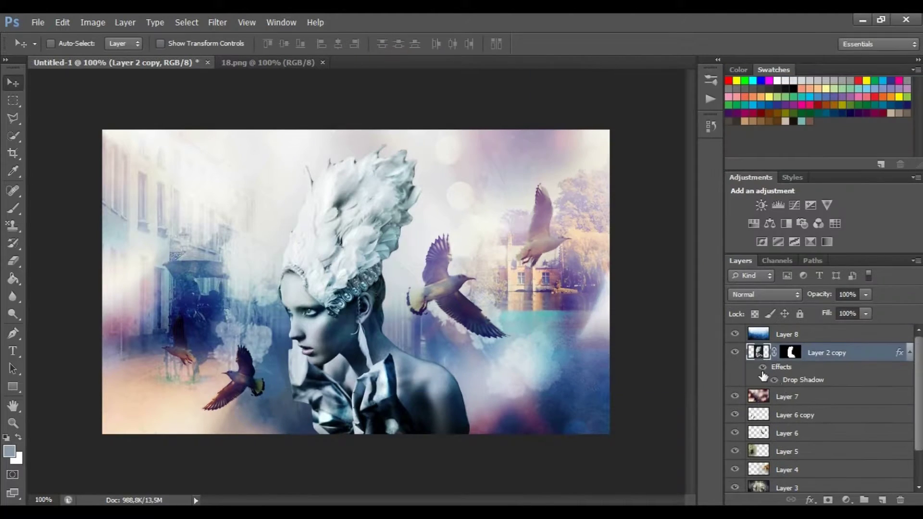
# Try the raven-orlov coloring group from psd__31_by_raven_orlov-d8j7kqe.psd above the blue texture layer, and undo it.
pyautogui.click(789, 334)
pyautogui.click(38, 22)
pyautogui.click(48, 48)
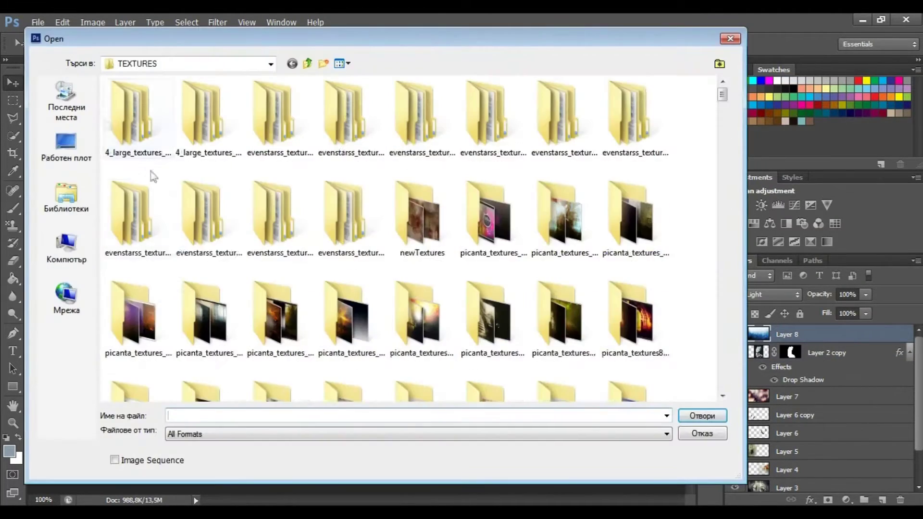
pyautogui.click(307, 64)
pyautogui.click(308, 64)
pyautogui.doubleClick(563, 131)
pyautogui.doubleClick(346, 116)
pyautogui.click(341, 331)
pyautogui.doubleClick(341, 331)
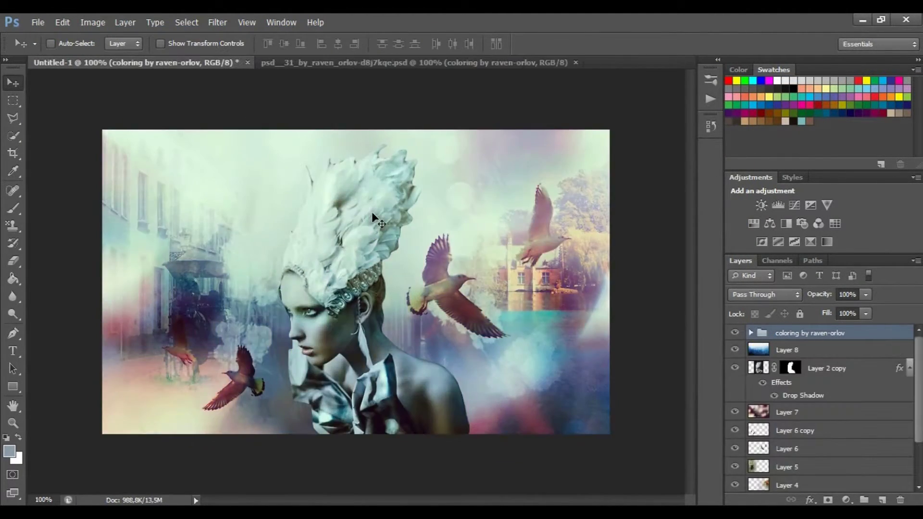
pyautogui.hotkey('ctrl', 'z')
# Try the coloring groups PSD #13, PSD #17 and PSD #16 by 4mira over the composition, undoing each one.
pyautogui.click(37, 22)
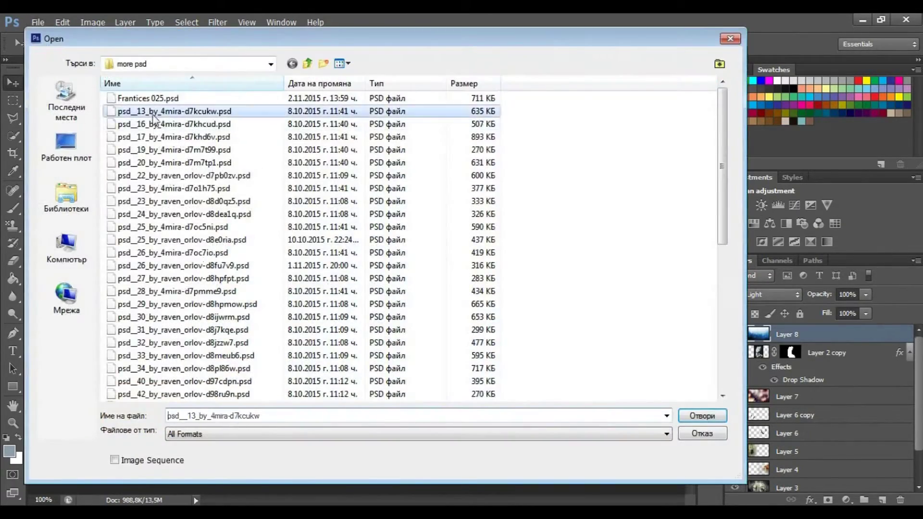
pyautogui.press('Return')
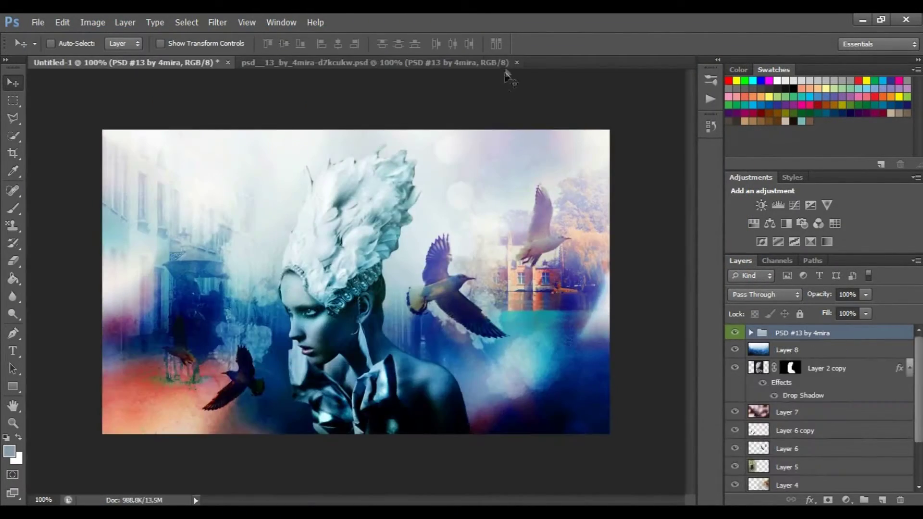
pyautogui.hotkey('ctrl', 'z')
pyautogui.hotkey('ctrl', 'o')
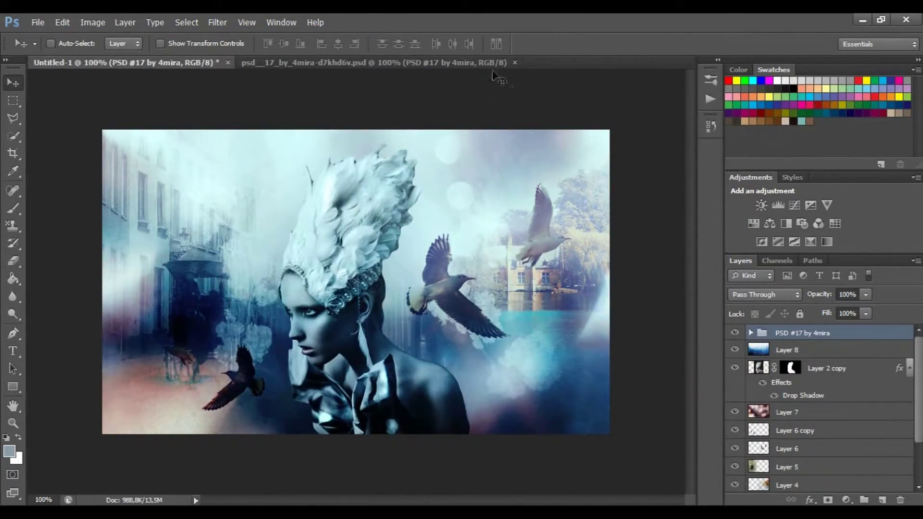
pyautogui.hotkey('ctrl', 'z')
pyautogui.hotkey('ctrl', 'o')
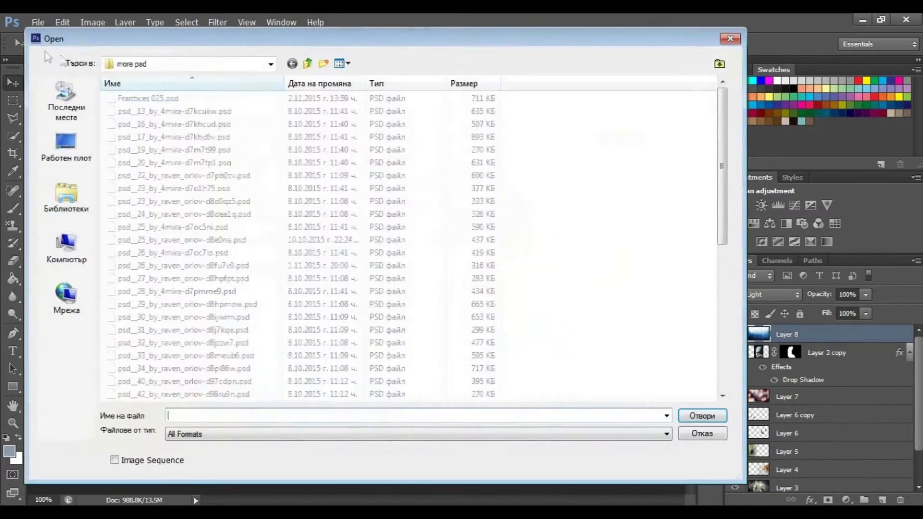
pyautogui.press('Return')
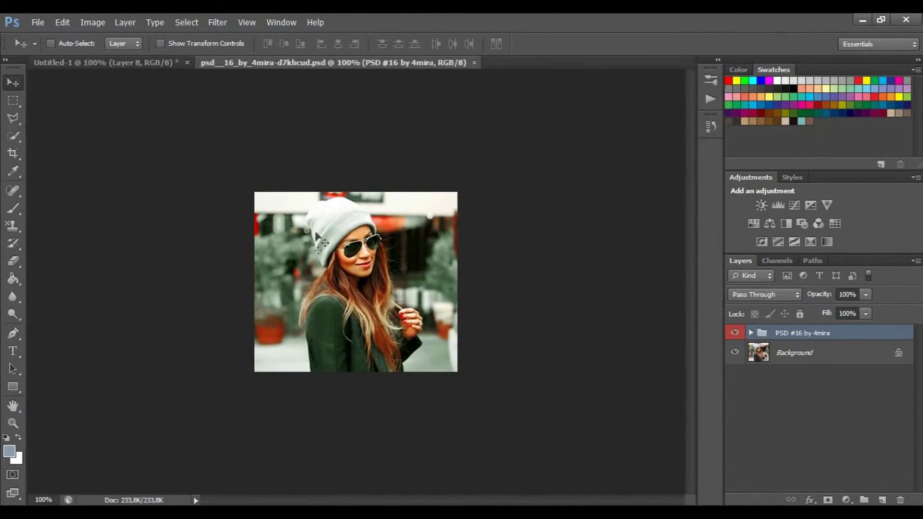
pyautogui.moveTo(803, 333); pyautogui.dragTo(514, 71)
pyautogui.hotkey('ctrl', 'z')
# Add a Gradient Map adjustment above Layer 8, running from a dark blue-grey stop through a lighter blue-grey one to white.
pyautogui.click(827, 242)
pyautogui.click(729, 197)
pyautogui.doubleClick(760, 333)
pyautogui.click(637, 252)
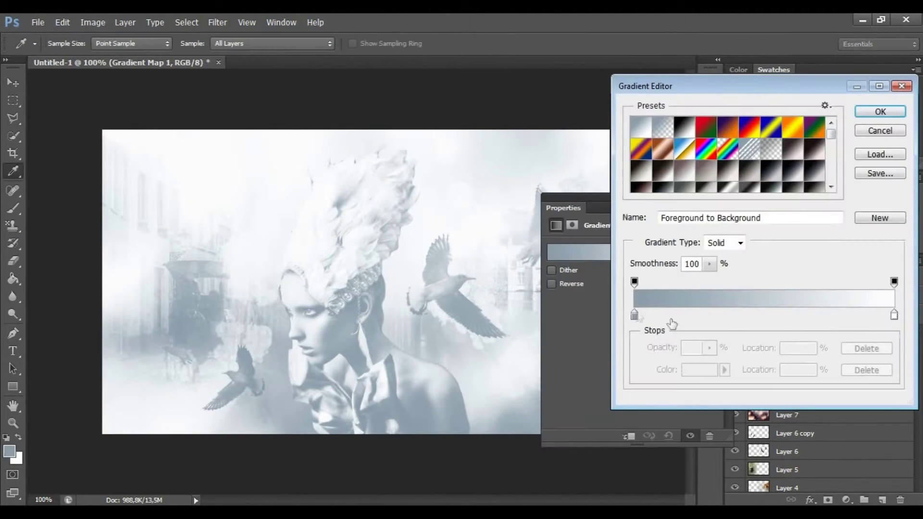
pyautogui.moveTo(635, 315); pyautogui.dragTo(780, 316)
pyautogui.click(635, 316)
pyautogui.doubleClick(634, 315)
pyautogui.moveTo(615, 422); pyautogui.dragTo(643, 421)
pyautogui.click(870, 282)
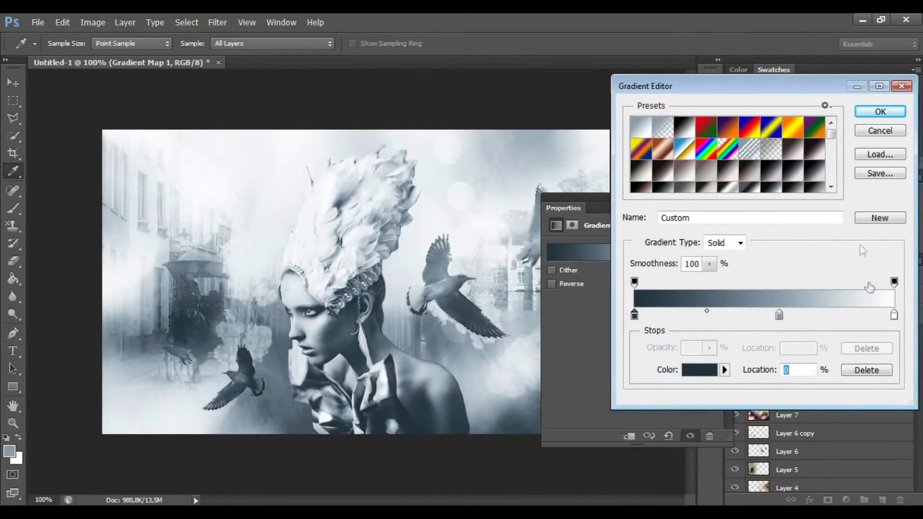
pyautogui.click(880, 111)
pyautogui.click(720, 202)
# Open 066_by Carllton (8).jpg from the Textures And Stock folder, place it above the Gradient Map and set it to Screen.
pyautogui.hotkey('ctrl', 'o')
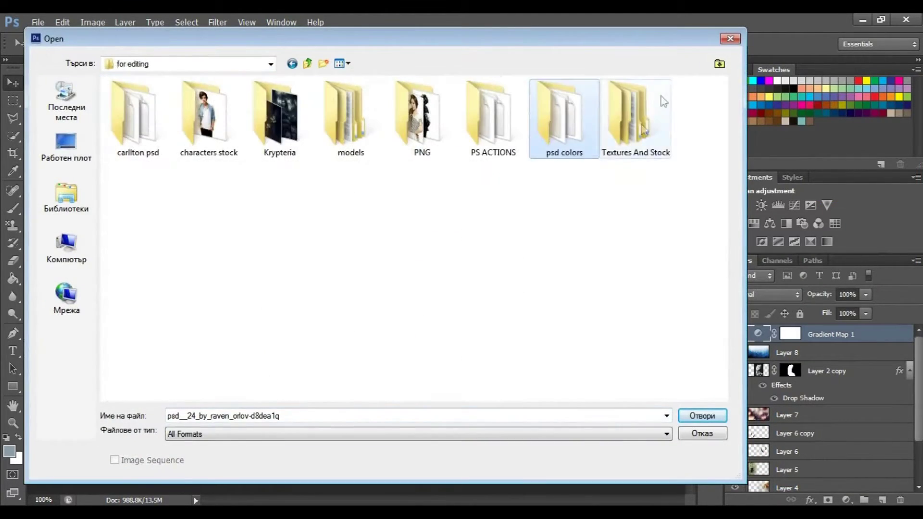
pyautogui.doubleClick(664, 101)
pyautogui.scroll(-5, 414, 240)
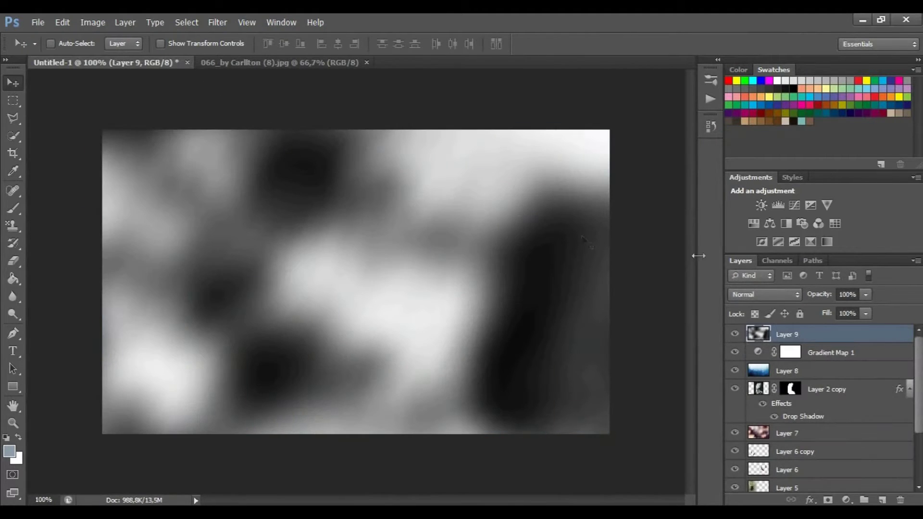
pyautogui.click(764, 294)
pyautogui.click(760, 126)
pyautogui.moveTo(481, 288); pyautogui.dragTo(288, 284)
# Flip the blurred light texture horizontally, reposition it over the canvas and reduce its opacity to 58%.
pyautogui.click(62, 23)
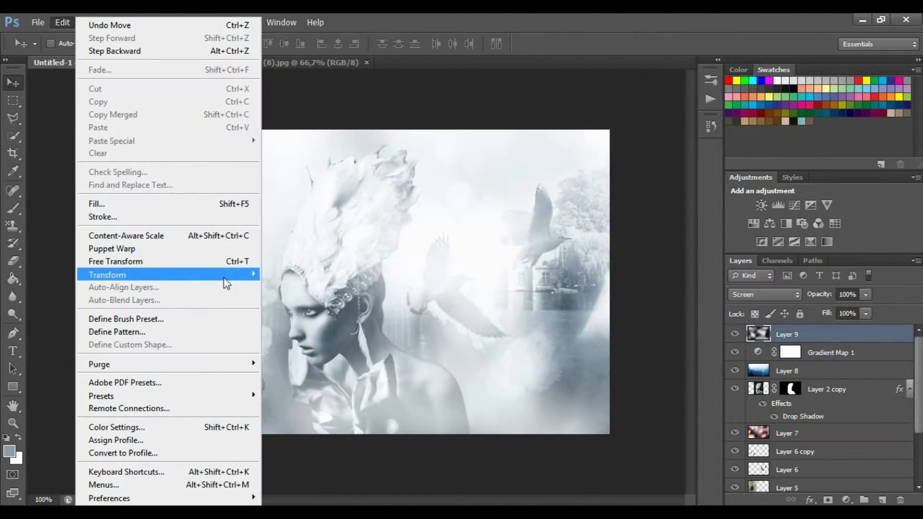
pyautogui.moveTo(224, 278)
pyautogui.click(310, 432)
pyautogui.moveTo(312, 432); pyautogui.dragTo(352, 414)
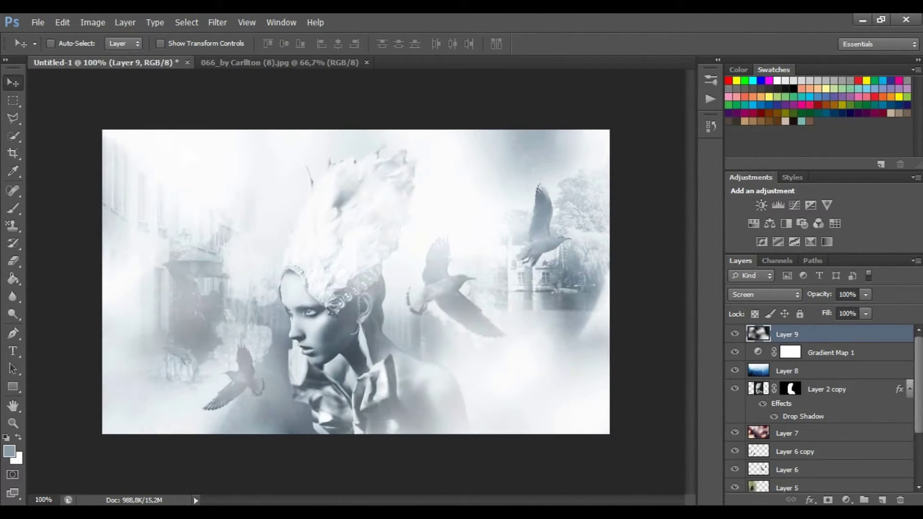
pyautogui.moveTo(848, 310); pyautogui.dragTo(842, 308)
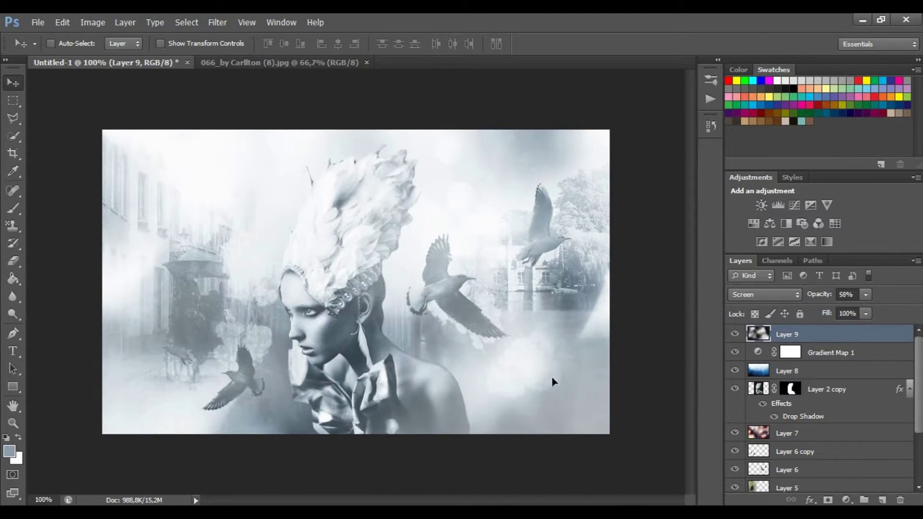
# Apply the Topaz Clean 3 filter with the CrispStyle preset to the woman's cut-out layer.
pyautogui.click(846, 389)
pyautogui.click(218, 22)
pyautogui.click(409, 303)
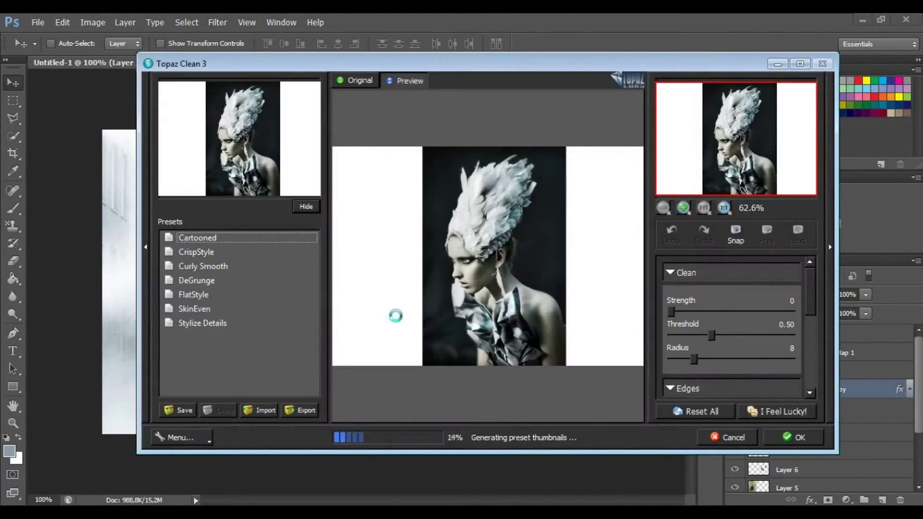
pyautogui.click(295, 256)
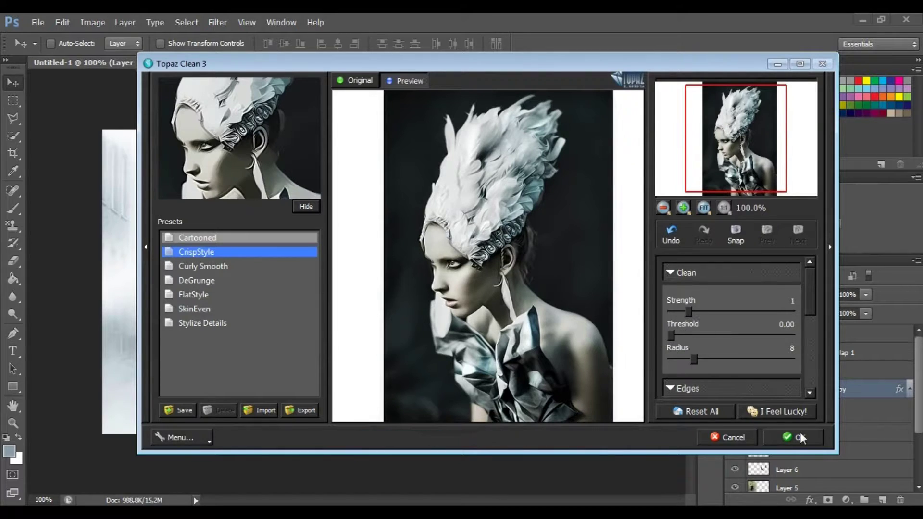
pyautogui.click(801, 438)
# Reapply the Topaz Clean filter to the image layers from Layer 6 copy down to Layer 4.
pyautogui.click(817, 452)
pyautogui.click(222, 22)
pyautogui.click(224, 36)
pyautogui.scroll(-4, 820, 403)
pyautogui.click(820, 399)
pyautogui.hotkey('alt', '[')
pyautogui.hotkey('alt', '[')
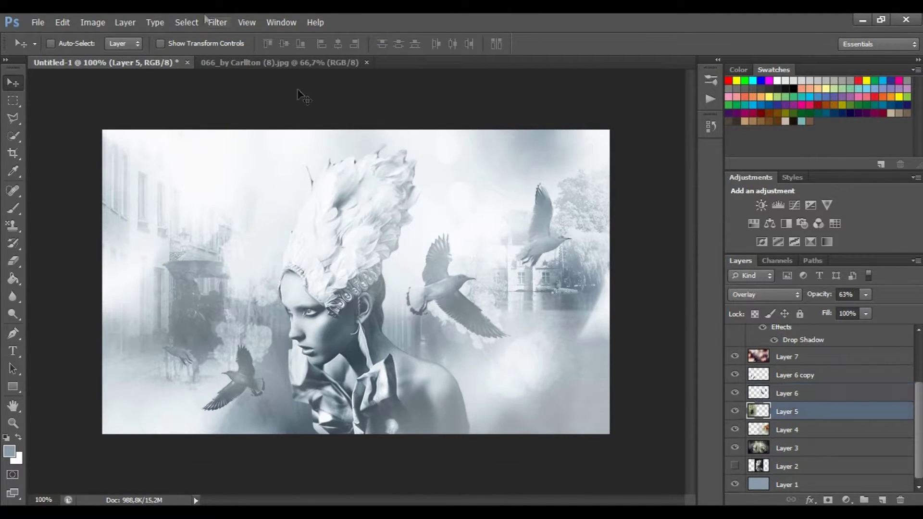
pyautogui.click(247, 22)
pyautogui.click(221, 35)
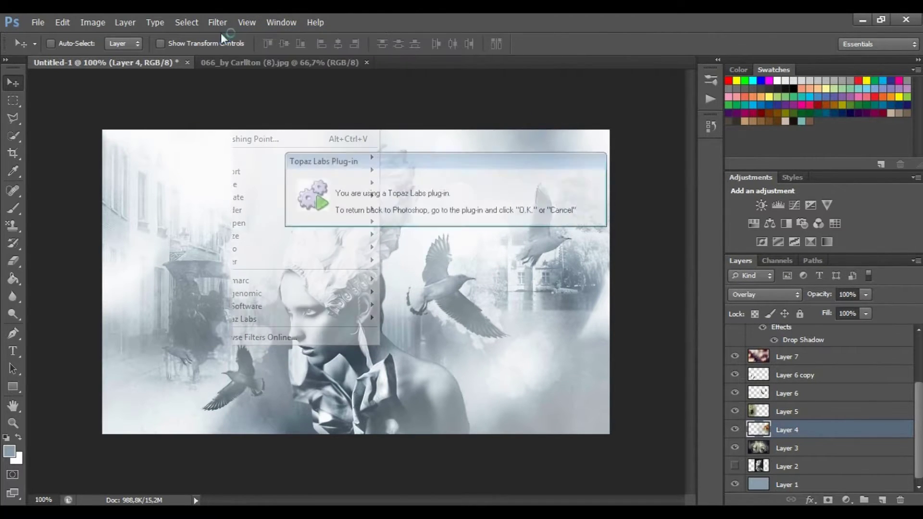
# Reapply the Topaz Clean filter to Layer 3.
pyautogui.click(832, 452)
pyautogui.click(737, 449)
pyautogui.click(737, 449)
pyautogui.click(219, 22)
pyautogui.click(221, 34)
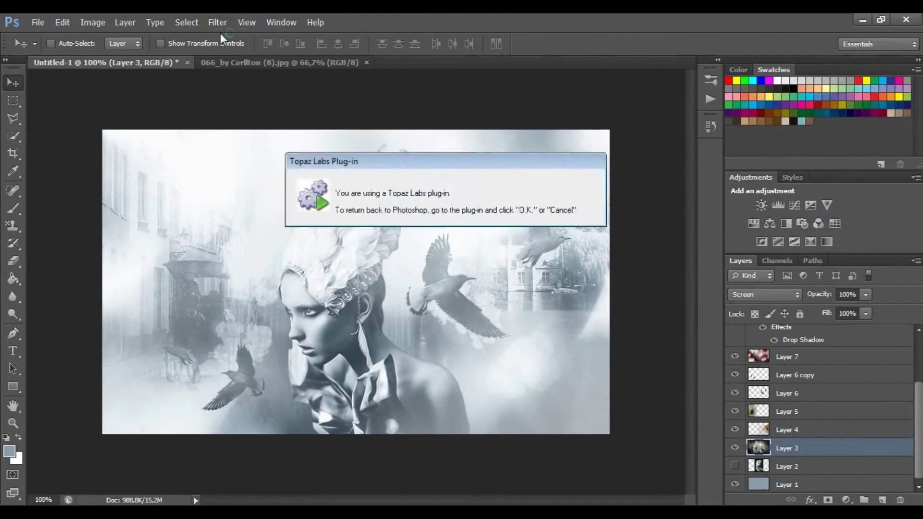
pyautogui.moveTo(811, 450); pyautogui.dragTo(819, 403)
pyautogui.click(736, 466)
pyautogui.click(736, 466)
# Draw an 817 × 506 px rectangle with a white-to-black gradient fill above Layer 9 and set it to Soft Light.
pyautogui.moveTo(919, 445); pyautogui.dragTo(919, 385)
pyautogui.click(857, 336)
pyautogui.click(13, 388)
pyautogui.moveTo(89, 110); pyautogui.dragTo(643, 454)
pyautogui.click(765, 295)
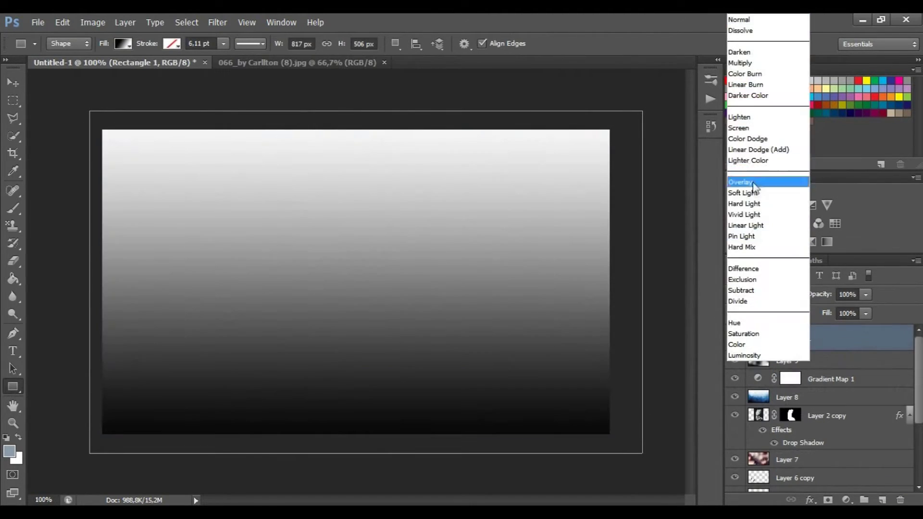
pyautogui.click(746, 193)
pyautogui.click(13, 83)
pyautogui.click(733, 339)
pyautogui.click(733, 339)
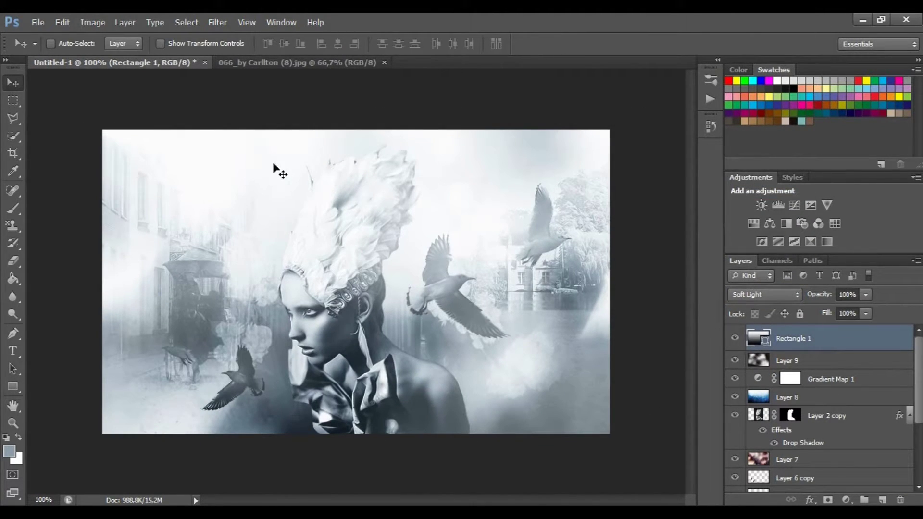
# Add the two-line text "please don't bring this love" beside the woman at a size of 12 pt.
pyautogui.click(12, 351)
pyautogui.hotkey('ctrl', 'shift', 'alt', 'n')
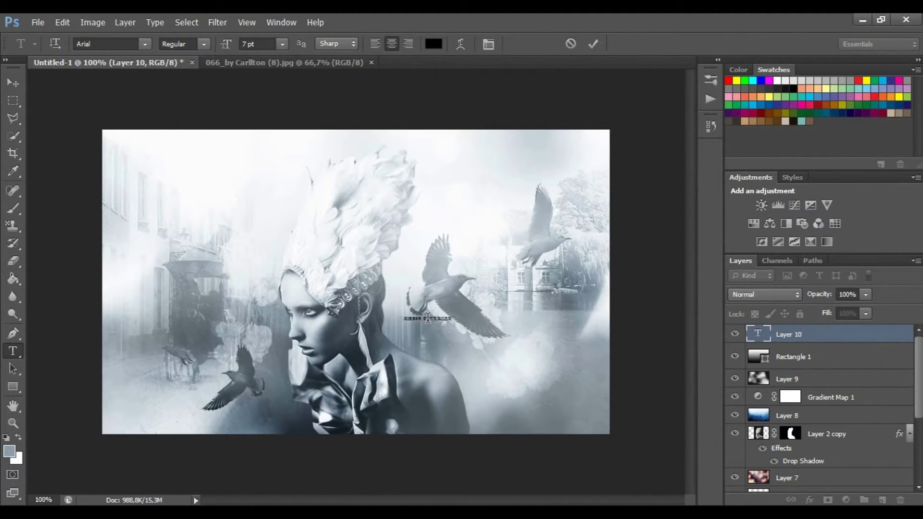
pyautogui.click(283, 44)
pyautogui.click(266, 140)
# Try several fonts for the small text and set it to Bookman Old Style.
pyautogui.click(145, 44)
pyautogui.click(183, 119)
pyautogui.click(145, 44)
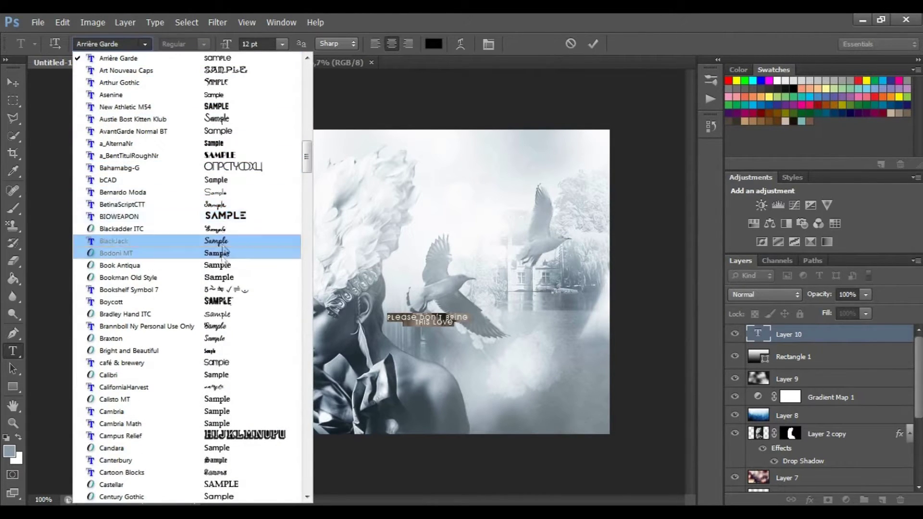
pyautogui.click(187, 254)
pyautogui.click(145, 44)
pyautogui.click(187, 84)
# Make the small text faux italic with tracking 25 and move it just above the woman's shoulder.
pyautogui.hotkey('ctrl', 't')
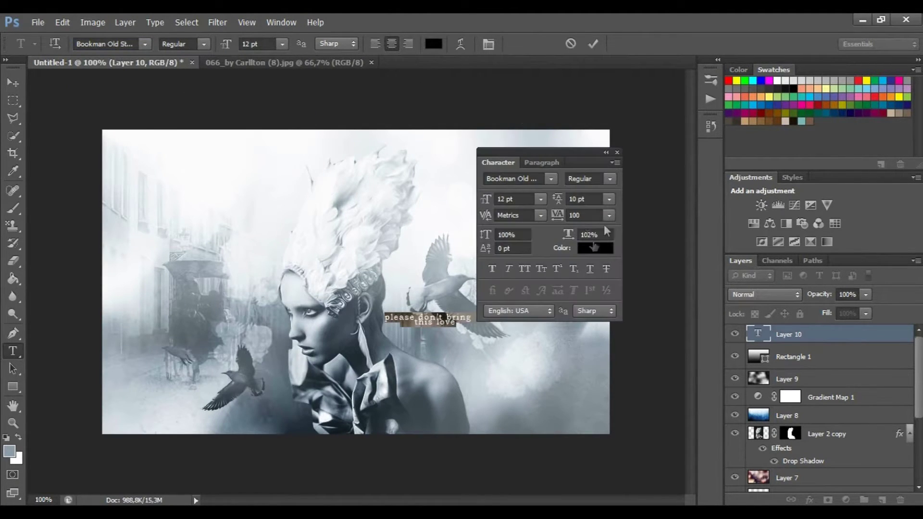
pyautogui.click(509, 268)
pyautogui.hotkey('ctrl', 't')
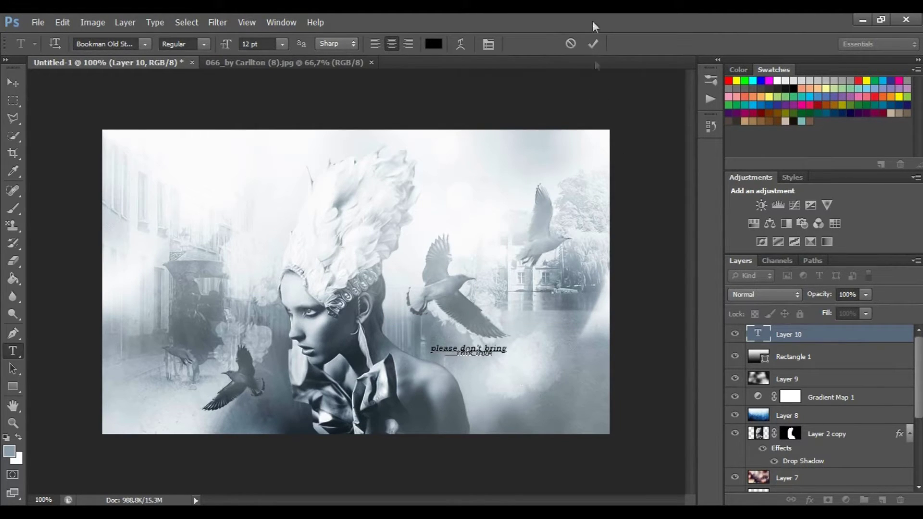
pyautogui.click(593, 44)
# Add the word "Down" as a separate text layer below the small text, at a size of 60 pt.
pyautogui.click(432, 397)
pyautogui.write('Down')
pyautogui.hotkey('ctrl', 'a')
pyautogui.click(282, 44)
pyautogui.click(269, 260)
# Try the Brannboll Ny, Braxton and Canterbury fonts on the word "Down".
pyautogui.click(145, 44)
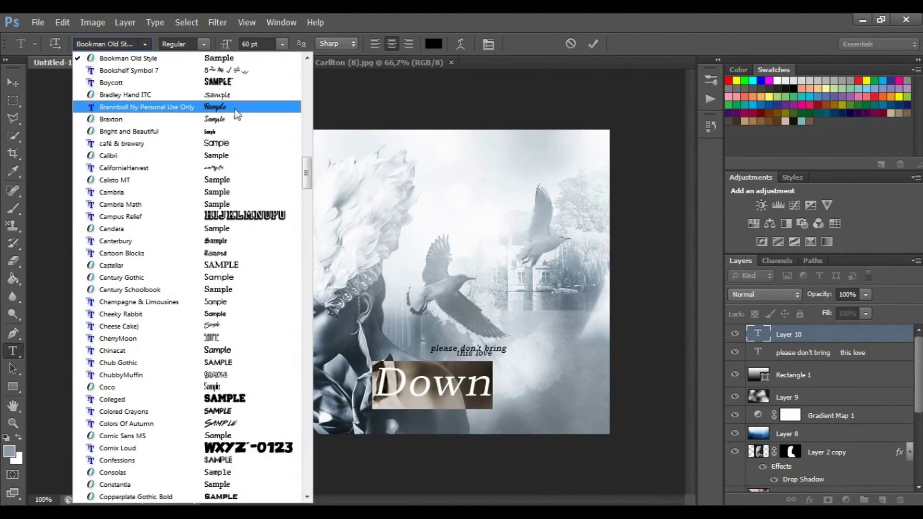
pyautogui.click(235, 107)
pyautogui.doubleClick(489, 368)
pyautogui.click(145, 44)
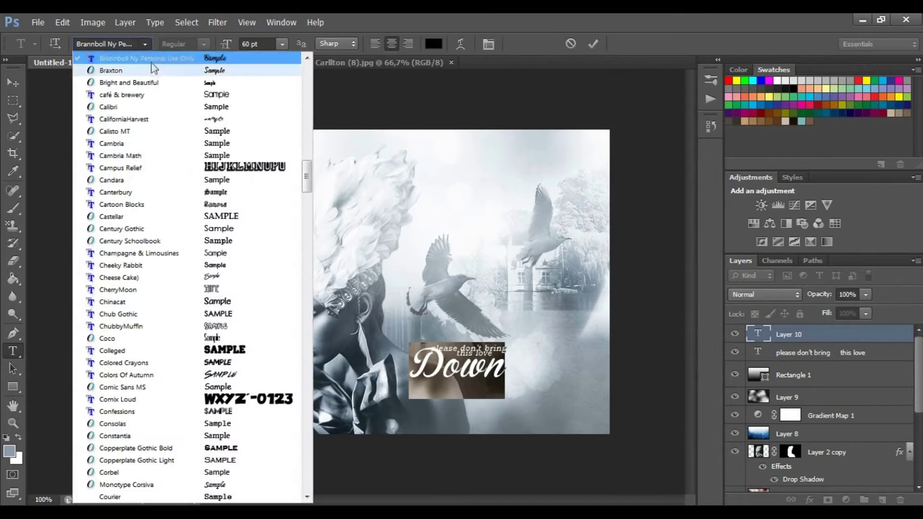
pyautogui.click(152, 71)
pyautogui.click(145, 45)
pyautogui.click(207, 107)
pyautogui.click(145, 44)
pyautogui.click(173, 132)
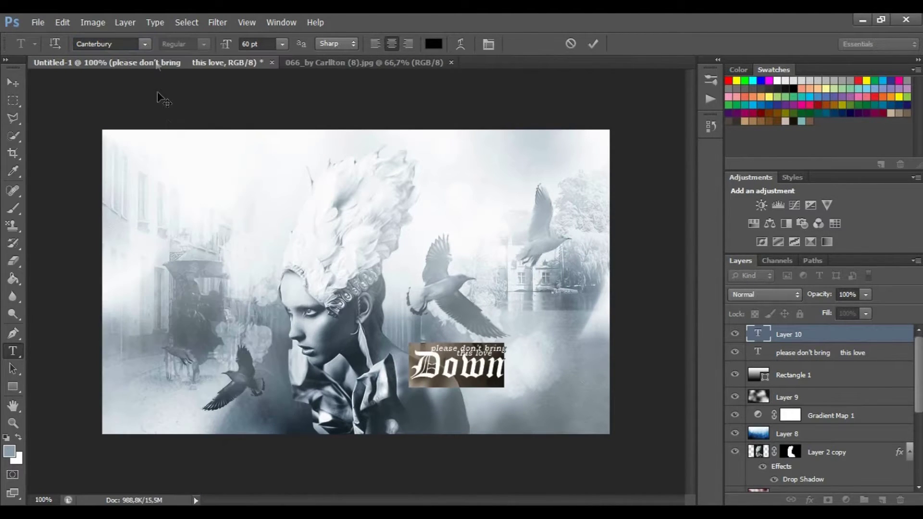
# Turn off faux italic for the word "Down".
pyautogui.click(489, 44)
pyautogui.click(510, 269)
pyautogui.click(618, 152)
# Compare the Cheese Cake, Chub Gothic and Brannboll Ny fonts on the word "Down".
pyautogui.click(144, 44)
pyautogui.click(172, 138)
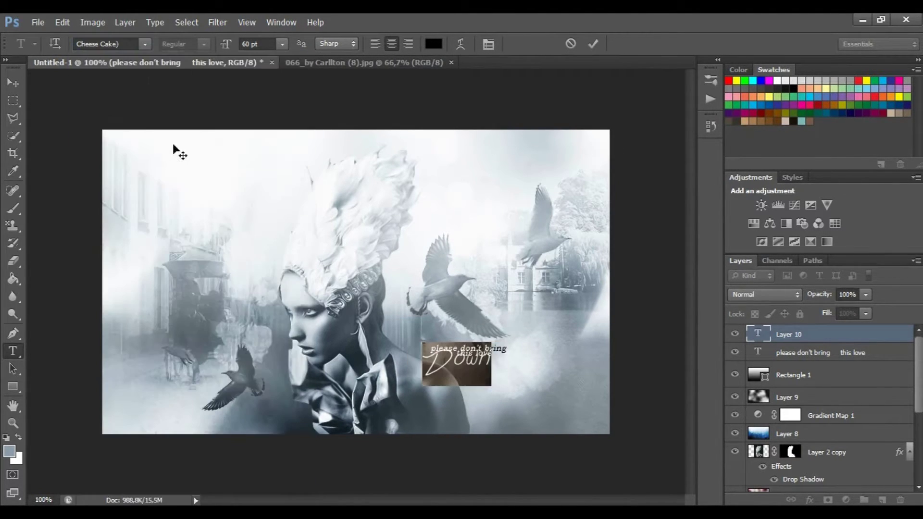
pyautogui.click(144, 44)
pyautogui.click(175, 94)
pyautogui.click(145, 44)
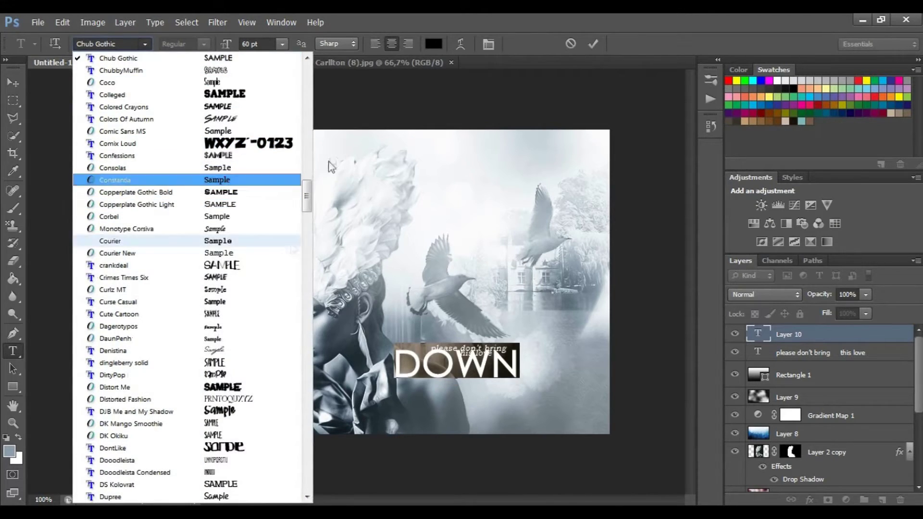
pyautogui.moveTo(307, 189); pyautogui.dragTo(307, 171)
pyautogui.click(247, 230)
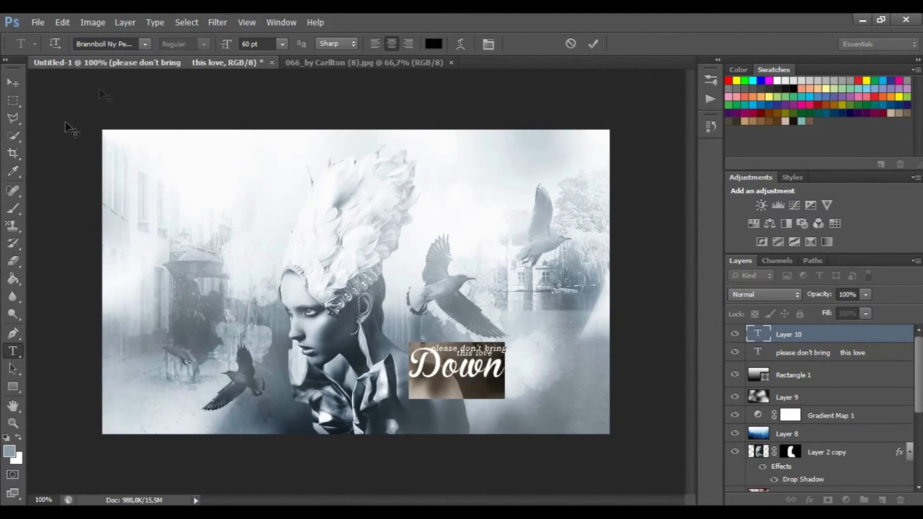
# Set the word "Down" in the Canterbury font and position it under the small text.
pyautogui.click(145, 43)
pyautogui.click(203, 192)
pyautogui.click(488, 43)
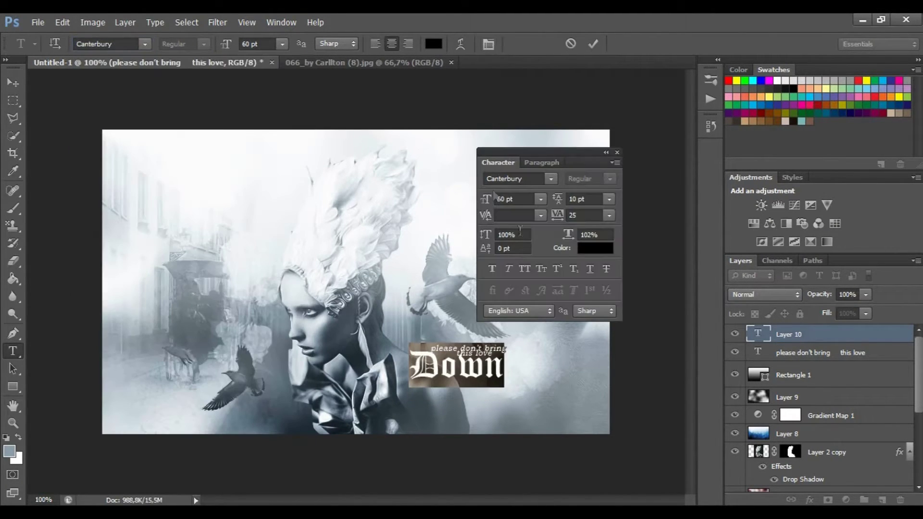
pyautogui.click(617, 153)
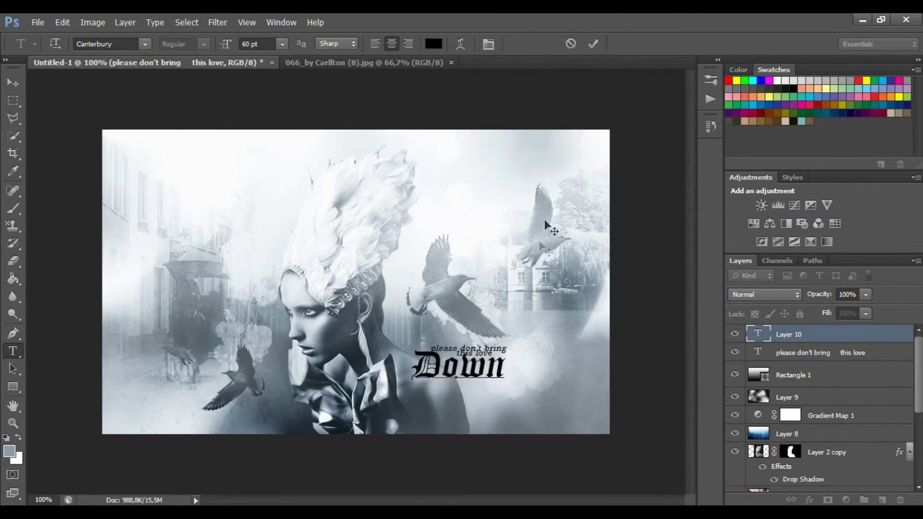
pyautogui.click(594, 44)
# Set the line spacing of the "please don't bring this love" text to 11 pt.
pyautogui.doubleClick(758, 352)
pyautogui.click(488, 43)
pyautogui.click(612, 200)
pyautogui.click(601, 297)
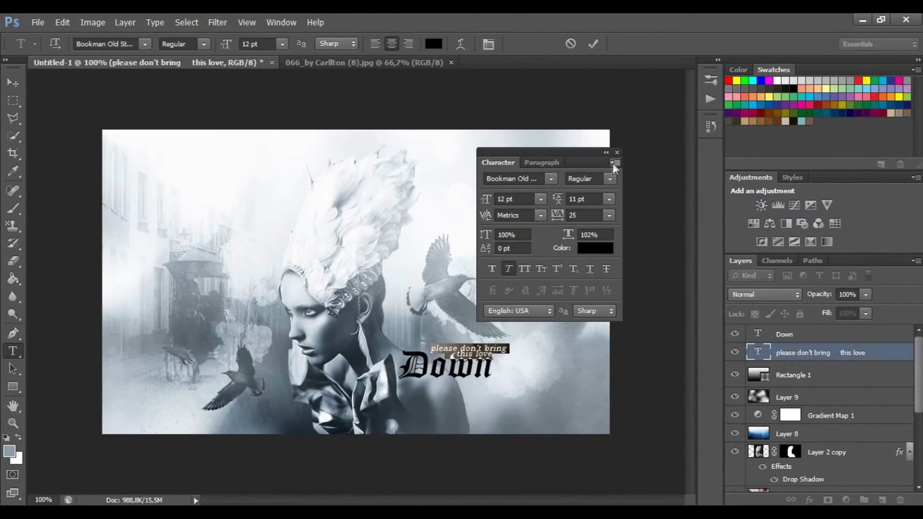
pyautogui.click(617, 153)
pyautogui.click(594, 44)
# Group the "Down" and "please don't bring this love" text layers together.
pyautogui.click(15, 84)
pyautogui.keyDown('ctrl'); pyautogui.click(841, 336); pyautogui.keyUp('ctrl')
pyautogui.hotkey('ctrl', 'g')
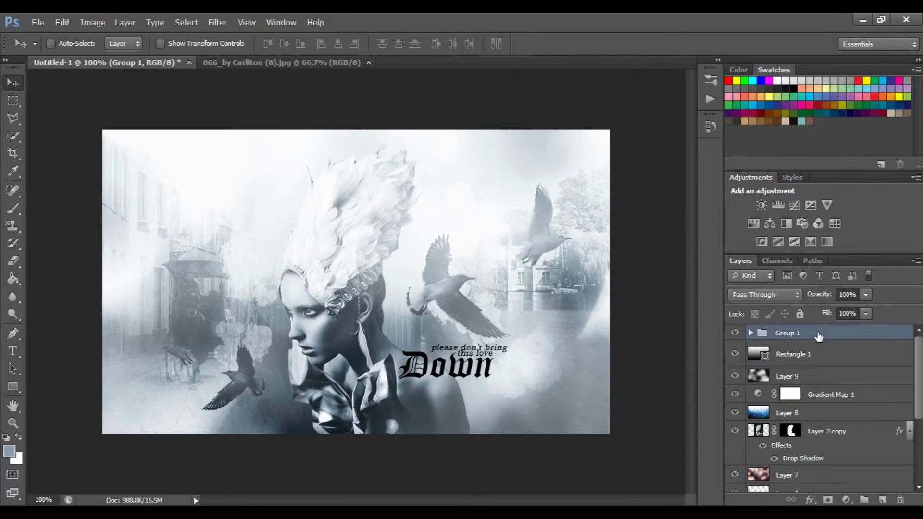
# Move the grouped caption toward the image's lower right, enlarge it and tilt it counterclockwise.
pyautogui.moveTo(445, 367); pyautogui.dragTo(492, 365)
pyautogui.hotkey('ctrl', 't')
pyautogui.moveTo(584, 417); pyautogui.dragTo(592, 399)
pyautogui.moveTo(553, 371); pyautogui.dragTo(572, 416)
pyautogui.press('Return')
# Apply a gradient overlay to the word "Down" running from dark slate blue to light blue.
pyautogui.click(751, 332)
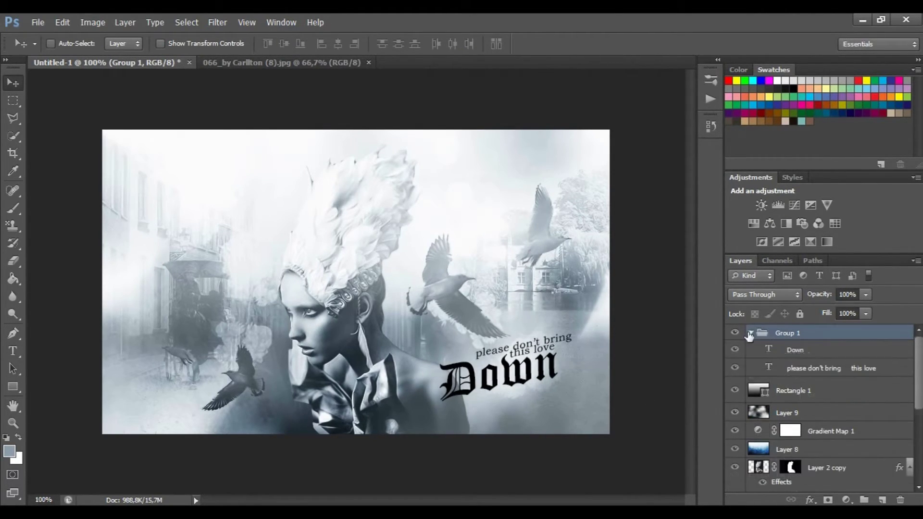
pyautogui.doubleClick(837, 350)
pyautogui.click(598, 294)
pyautogui.click(578, 249)
pyautogui.click(748, 149)
pyautogui.doubleClick(635, 315)
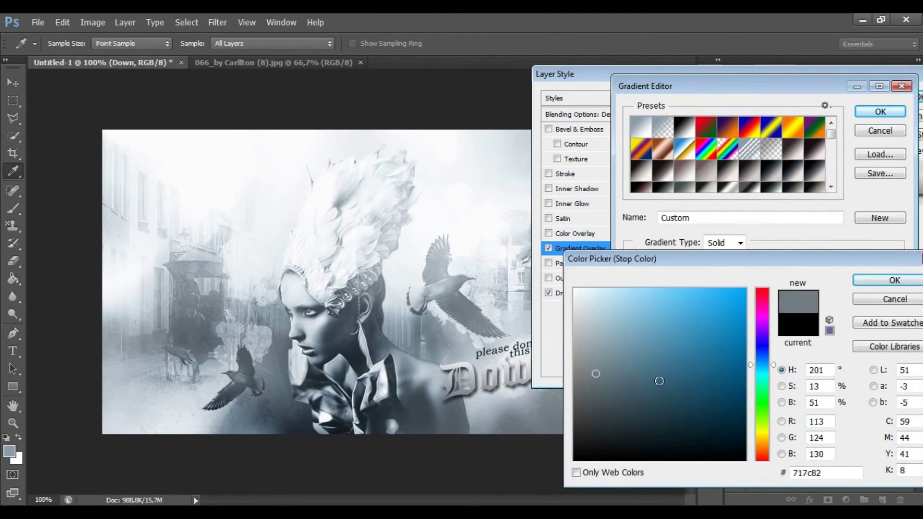
pyautogui.click(865, 282)
pyautogui.doubleClick(894, 315)
pyautogui.click(512, 320)
pyautogui.click(864, 281)
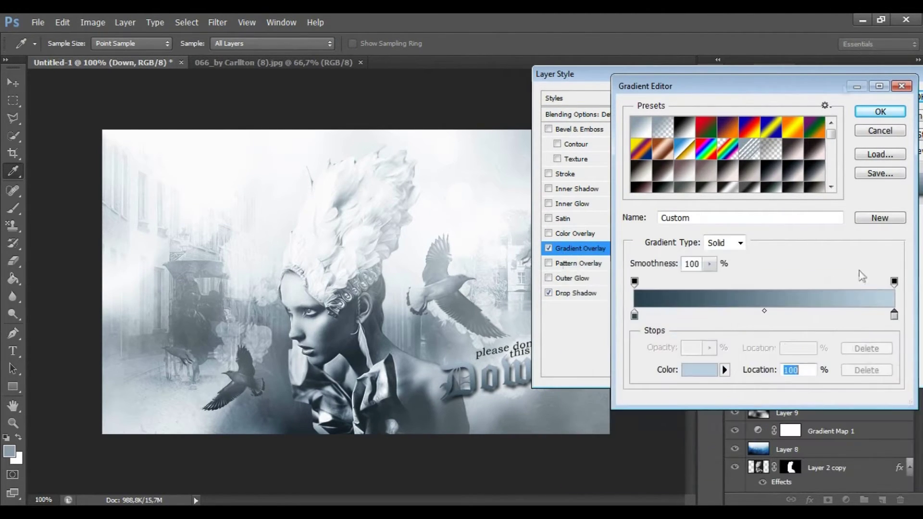
pyautogui.click(880, 111)
# Set the drop shadow of the word "Down" to a 2 px distance and a 163° angle.
pyautogui.click(576, 293)
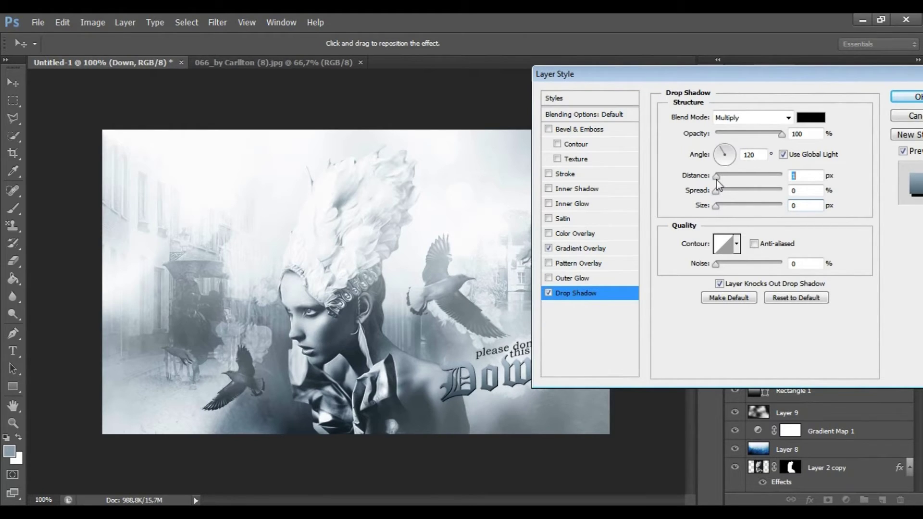
pyautogui.press('Up')
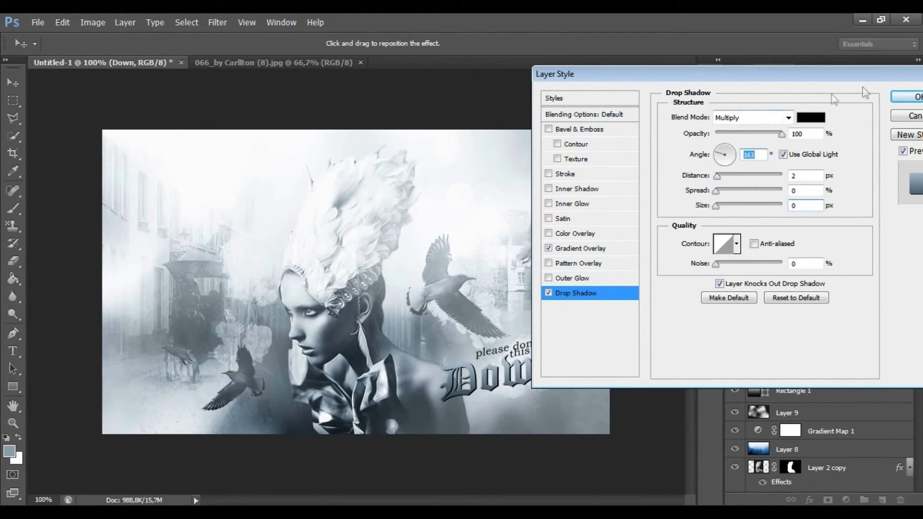
pyautogui.click(906, 98)
# Scale down the caption group and reposition it beside the woman's shoulder.
pyautogui.click(751, 333)
pyautogui.hotkey('ctrl', 't')
pyautogui.moveTo(574, 403); pyautogui.dragTo(549, 390)
pyautogui.press('Return')
pyautogui.moveTo(559, 422); pyautogui.dragTo(558, 445)
# Add the two-line text "I CAN FEEL IT IN MY VEINS" at 8 pt above the umbrella figure.
pyautogui.press('t')
pyautogui.click(502, 368)
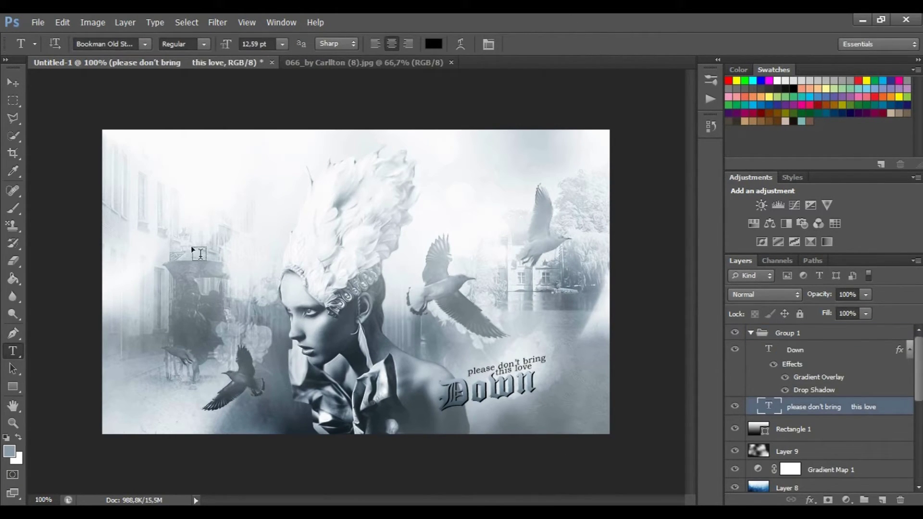
pyautogui.click(214, 195)
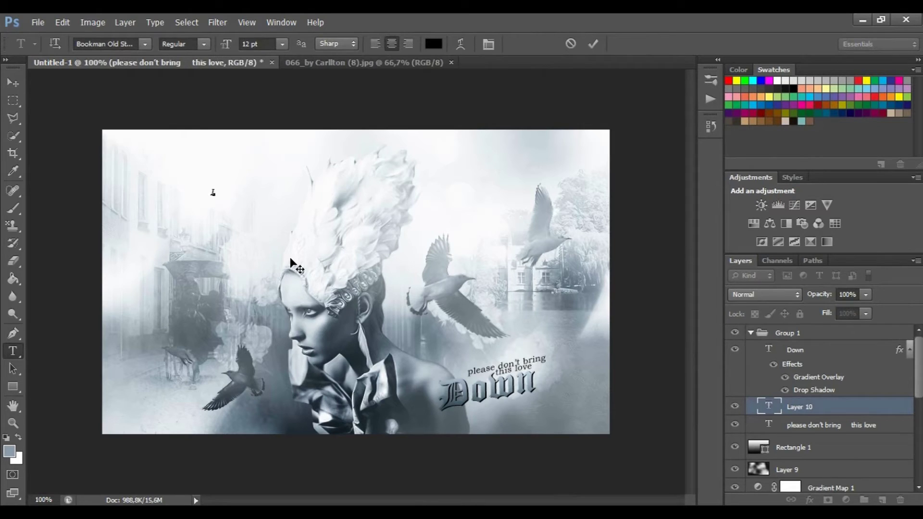
pyautogui.click(283, 44)
pyautogui.click(264, 99)
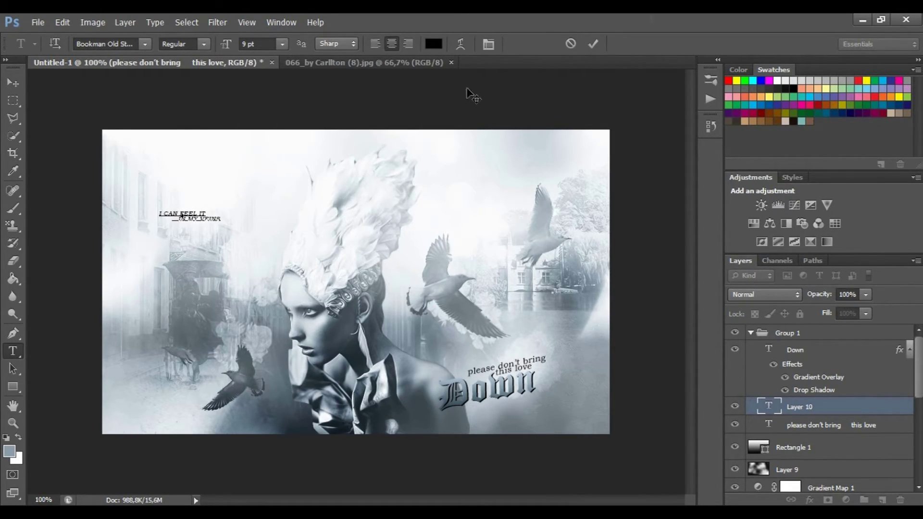
pyautogui.click(282, 44)
pyautogui.click(273, 96)
# Adjust the character formatting of the "I CAN FEEL IT IN MY VEINS" text and shift it slightly to the right.
pyautogui.click(488, 45)
pyautogui.click(612, 199)
pyautogui.click(604, 278)
pyautogui.click(616, 151)
pyautogui.click(593, 44)
pyautogui.click(206, 217)
pyautogui.moveTo(252, 254); pyautogui.dragTo(276, 256)
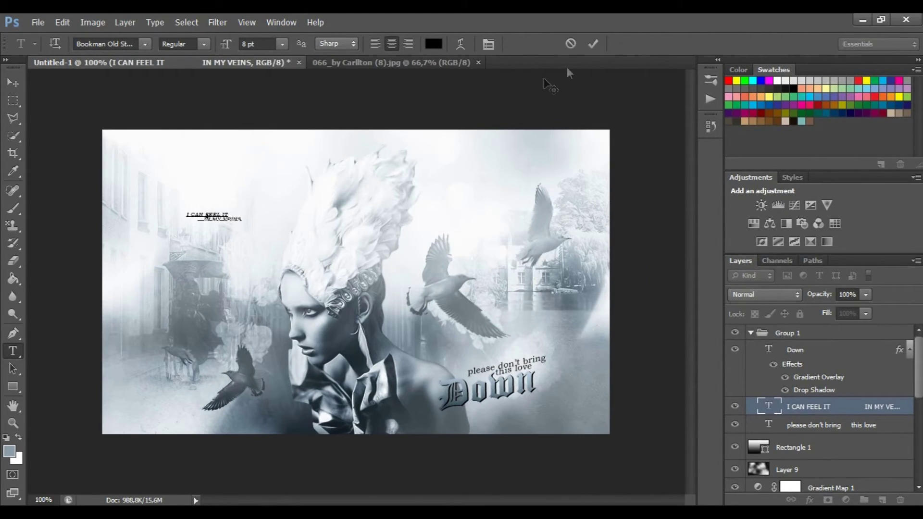
pyautogui.click(593, 43)
# Add the two-line text "EVERY STEP WE TRY TO TAKE" between the two seagulls beside the woman's headdress.
pyautogui.click(451, 202)
pyautogui.write('EVERY STEP WE')
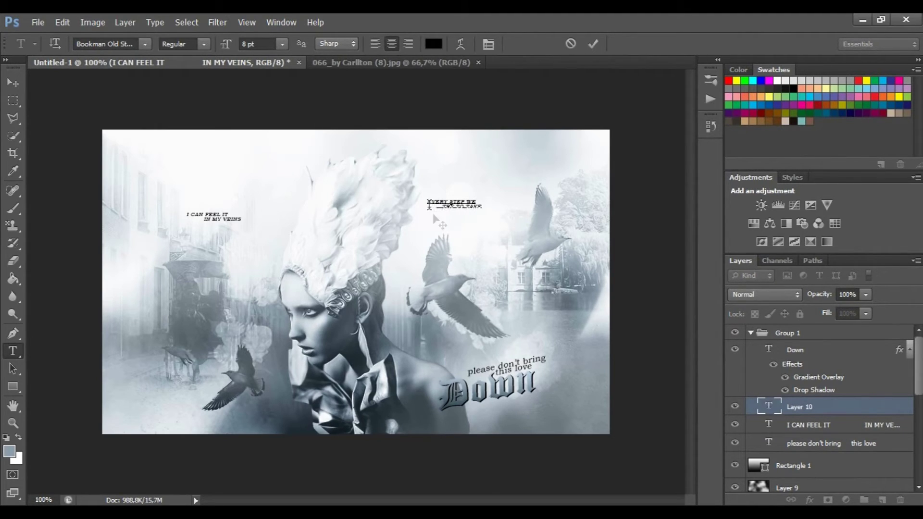
pyautogui.moveTo(434, 217); pyautogui.dragTo(497, 284)
pyautogui.click(594, 44)
# Set the "EVERY STEP WE TRY TO TAKE" and "I CAN FEEL IT IN MY VEINS" texts in the Calibri font.
pyautogui.click(144, 44)
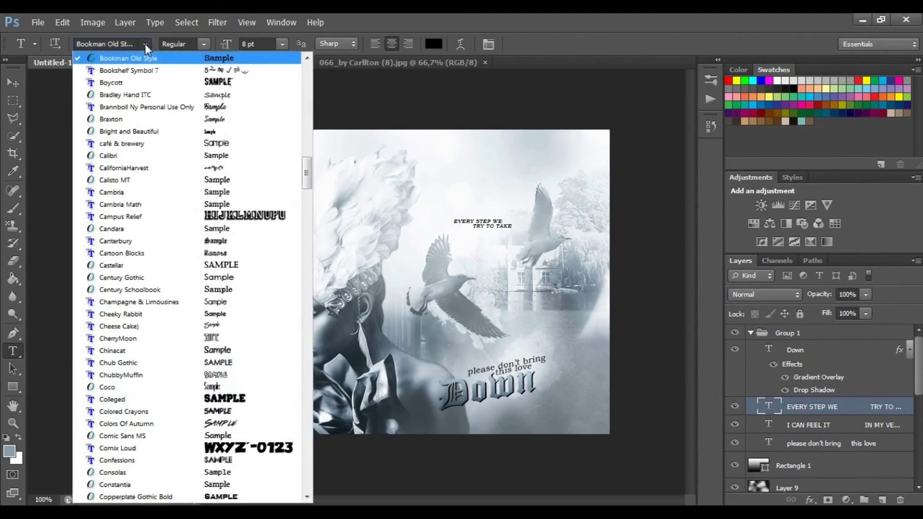
pyautogui.click(207, 153)
pyautogui.click(212, 216)
pyautogui.click(594, 44)
pyautogui.click(145, 43)
pyautogui.click(163, 151)
# Adjust the size of the "I CAN FEEL IT IN MY VEINS" text and place it beside the lower seagull.
pyautogui.click(13, 83)
pyautogui.click(13, 351)
pyautogui.click(283, 44)
pyautogui.click(270, 109)
pyautogui.click(282, 43)
pyautogui.click(263, 96)
pyautogui.click(13, 83)
pyautogui.moveTo(238, 151); pyautogui.dragTo(207, 268)
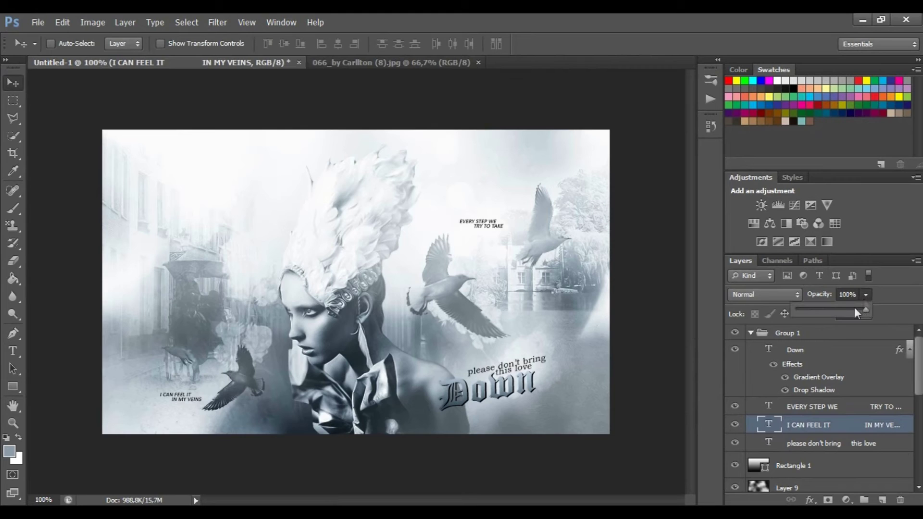
# Lower the opacity of both small texts to about 70% and move "EVERY STEP WE TRY TO TAKE" just above the middle seagull.
pyautogui.moveTo(839, 308); pyautogui.dragTo(844, 309)
pyautogui.click(813, 406)
pyautogui.moveTo(639, 330); pyautogui.dragTo(619, 334)
pyautogui.click(866, 295)
pyautogui.moveTo(866, 308); pyautogui.dragTo(845, 309)
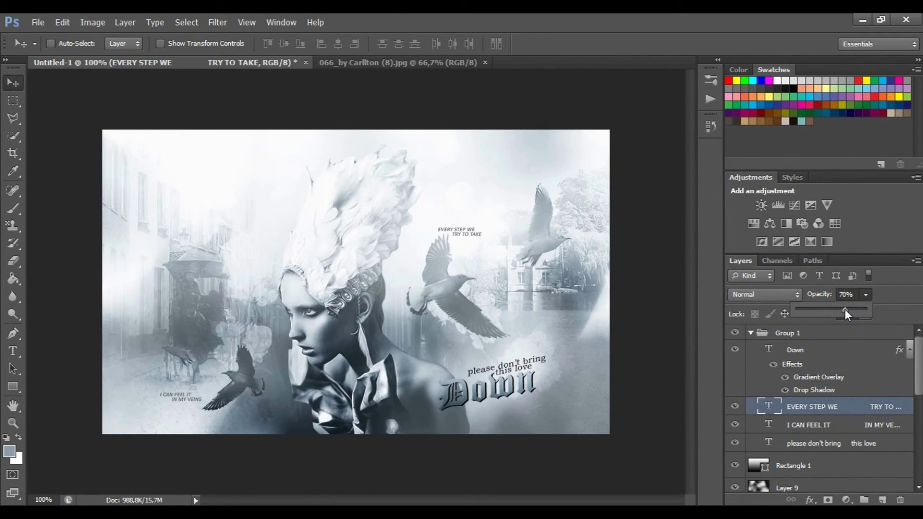
# Try placing the text group below the Rectangle 1 layer.
pyautogui.click(808, 334)
pyautogui.click(751, 333)
pyautogui.click(876, 402)
pyautogui.moveTo(875, 402); pyautogui.dragTo(846, 363)
pyautogui.click(63, 23)
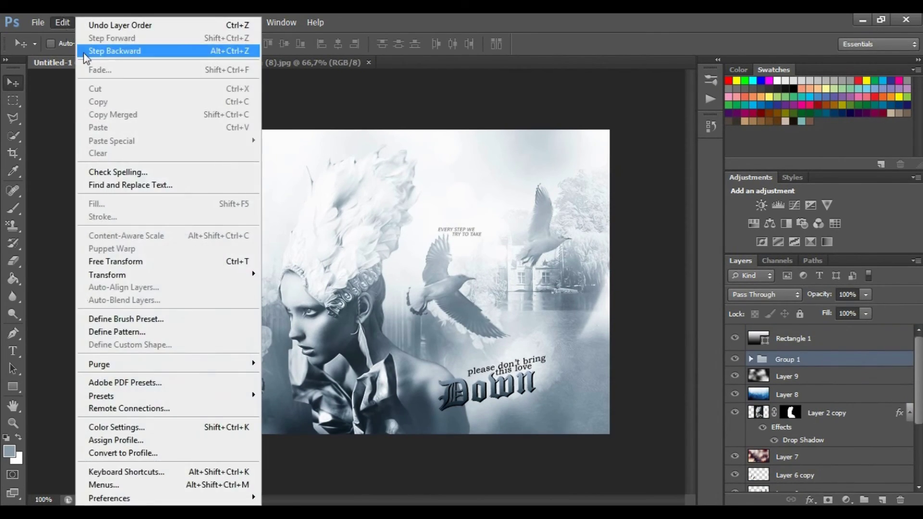
pyautogui.click(84, 51)
pyautogui.click(62, 23)
pyautogui.click(84, 52)
# Move the Gradient Map 1 adjustment layer above Layer 9 in the layer order.
pyautogui.moveTo(861, 399); pyautogui.dragTo(836, 404)
pyautogui.moveTo(835, 400); pyautogui.dragTo(831, 369)
# Save the artwork as a JPEG file named "love down".
pyautogui.click(38, 22)
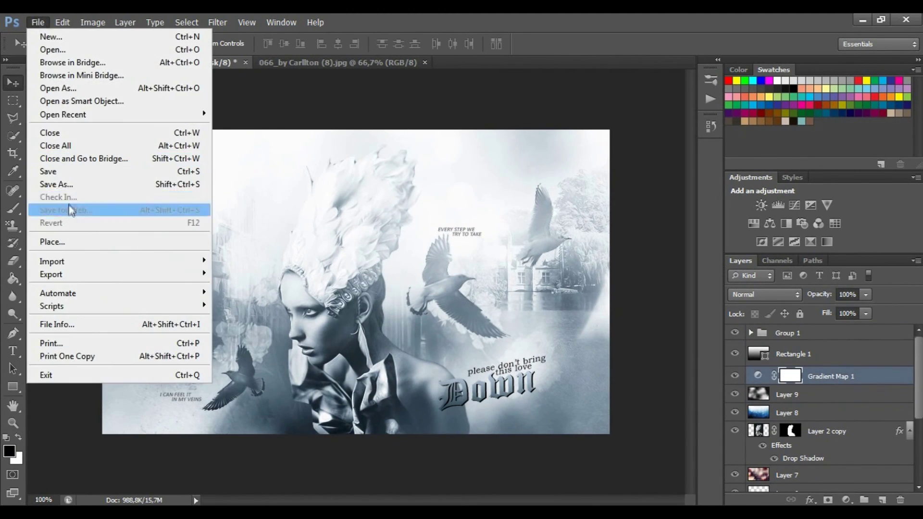
pyautogui.click(68, 184)
pyautogui.write('love down')
pyautogui.click(418, 317)
pyautogui.click(179, 413)
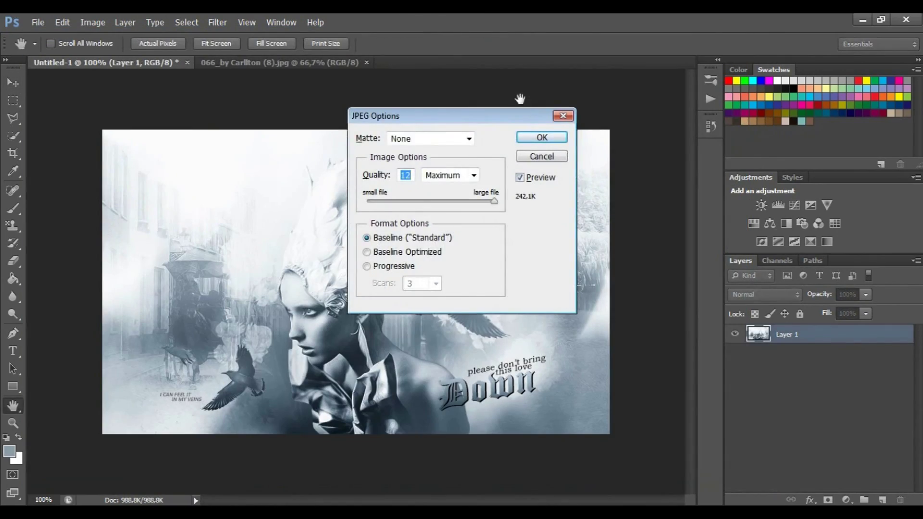